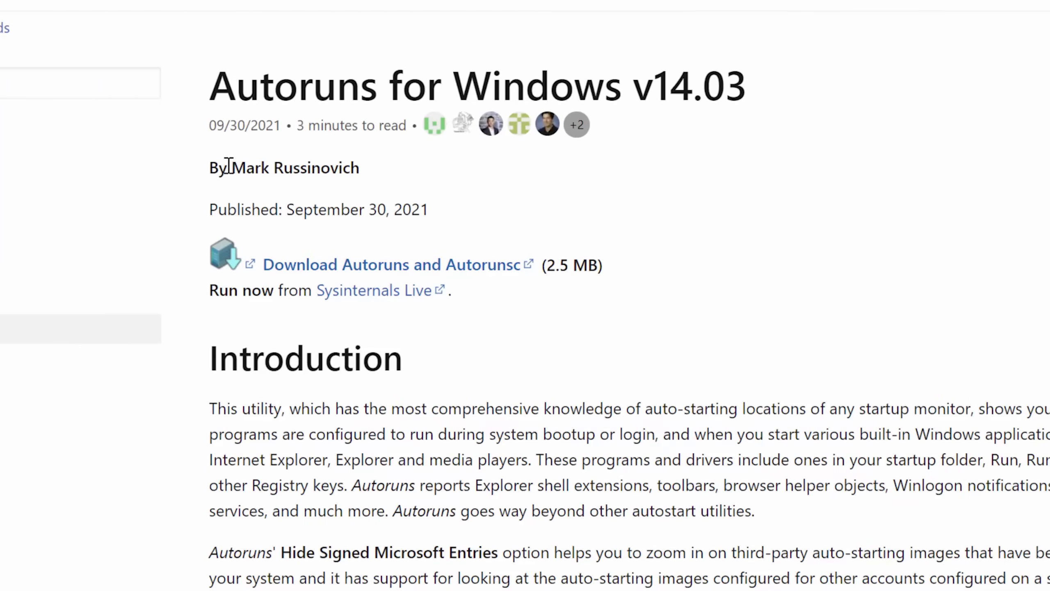
{"action": "left_click", "coordinate": [376, 233]}
{"action": "left_click", "coordinate": [427, 205]}
{"action": "mouse_move", "coordinate": [302, 206]}
{"action": "left_mouse_down"}
{"action": "mouse_move", "coordinate": [430, 205]}
{"action": "mouse_move", "coordinate": [315, 215]}
{"action": "left_mouse_up"}
{"action": "left_click", "coordinate": [287, 216]}
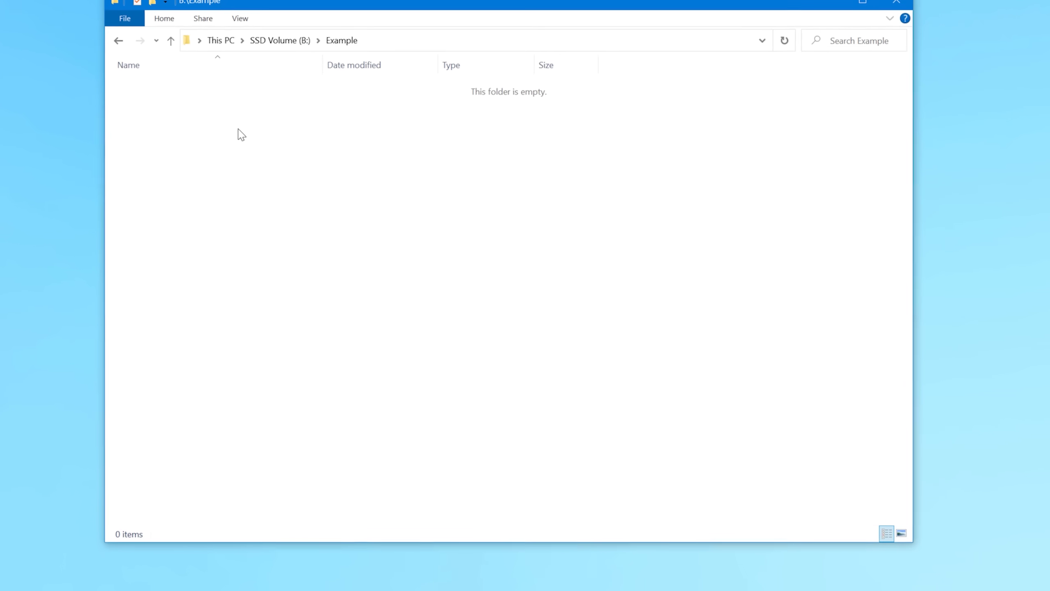
- Create a shortcut in the Example folder to \\live.sysinternals.com@SSL\DavWWWRoot and name it Sysinternals
{"action": "right_click", "coordinate": [247, 164]}
{"action": "mouse_move", "coordinate": [307, 404]}
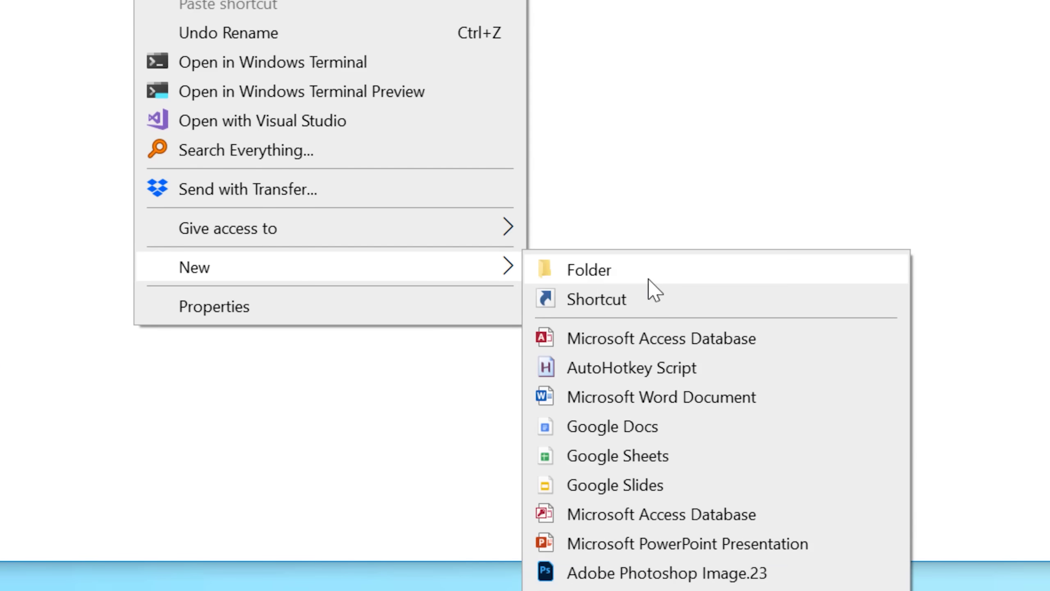
{"action": "left_click", "coordinate": [646, 304]}
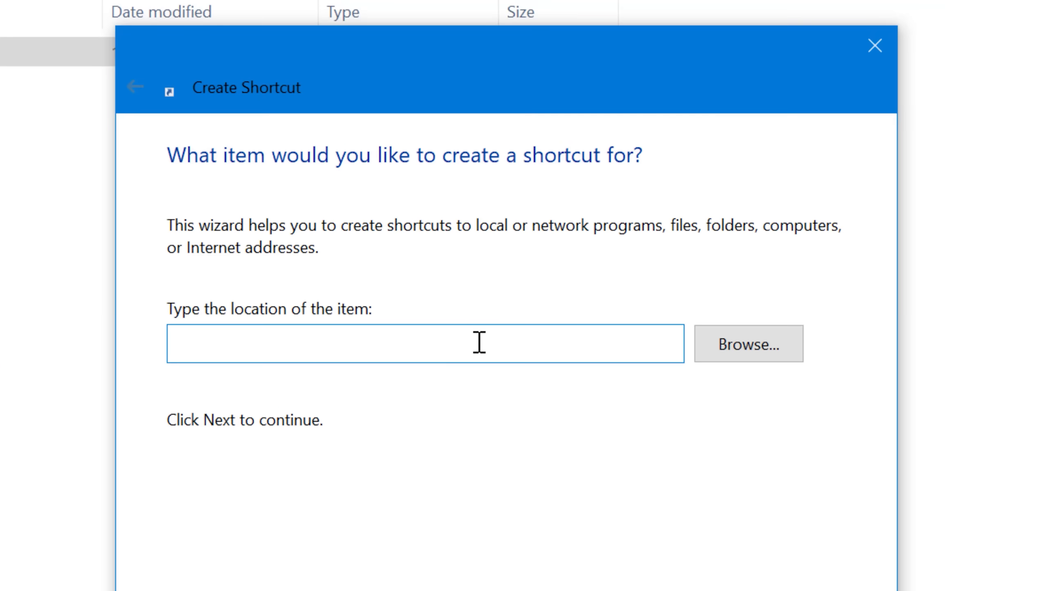
{"action": "type", "text": "\\\\live.sysinternals.com@SSL\\DavWWWRoot"}
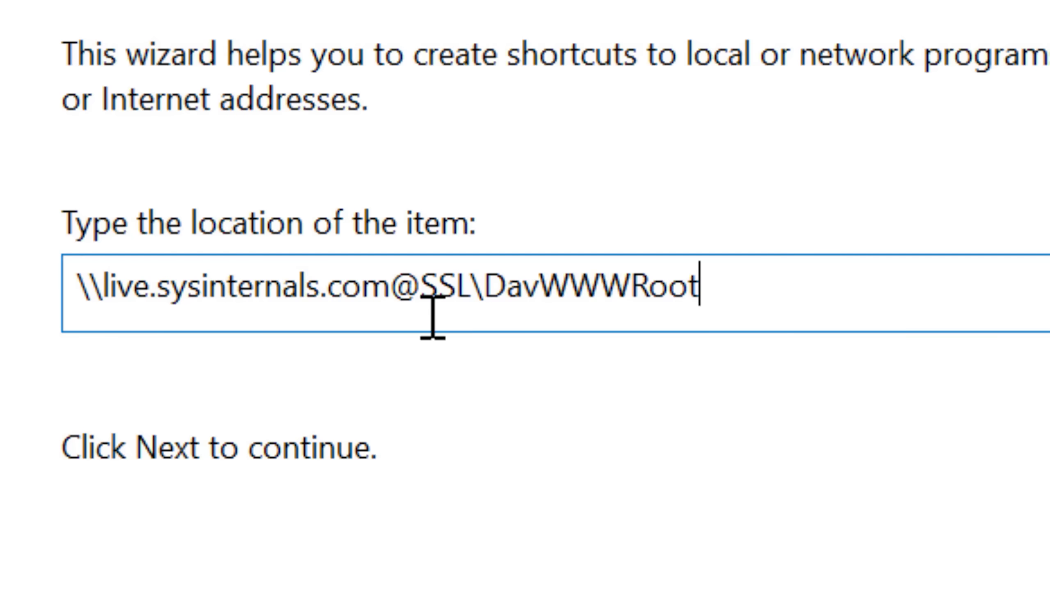
{"action": "key", "text": "Return"}
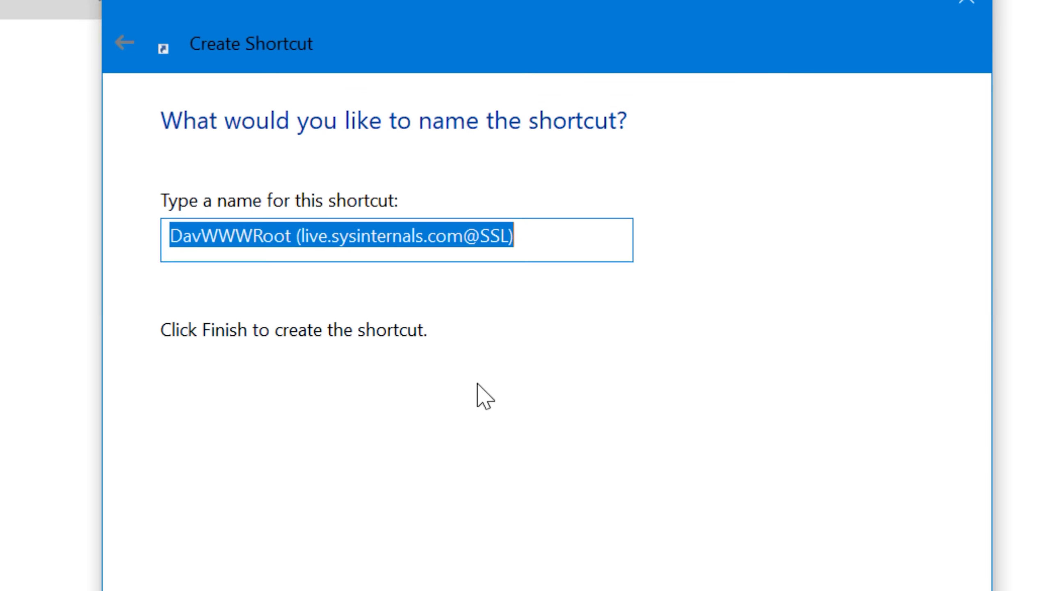
{"action": "type", "text": "Sysinternals"}
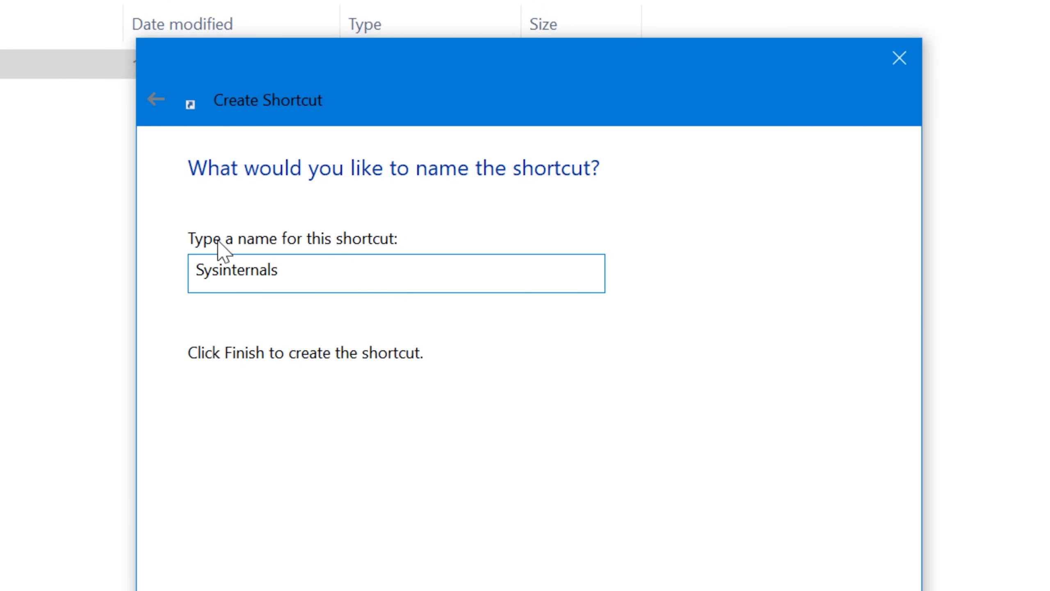
{"action": "key", "text": "Return"}
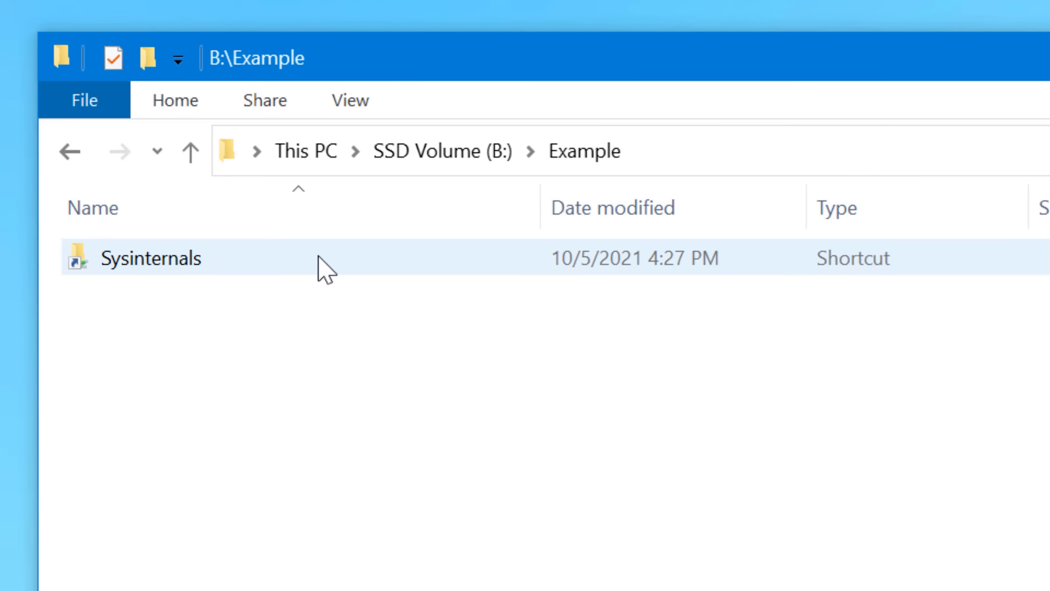
- Open the Sysinternals shortcut and run Autoruns64.exe from the network share
{"action": "double_click", "coordinate": [192, 263]}
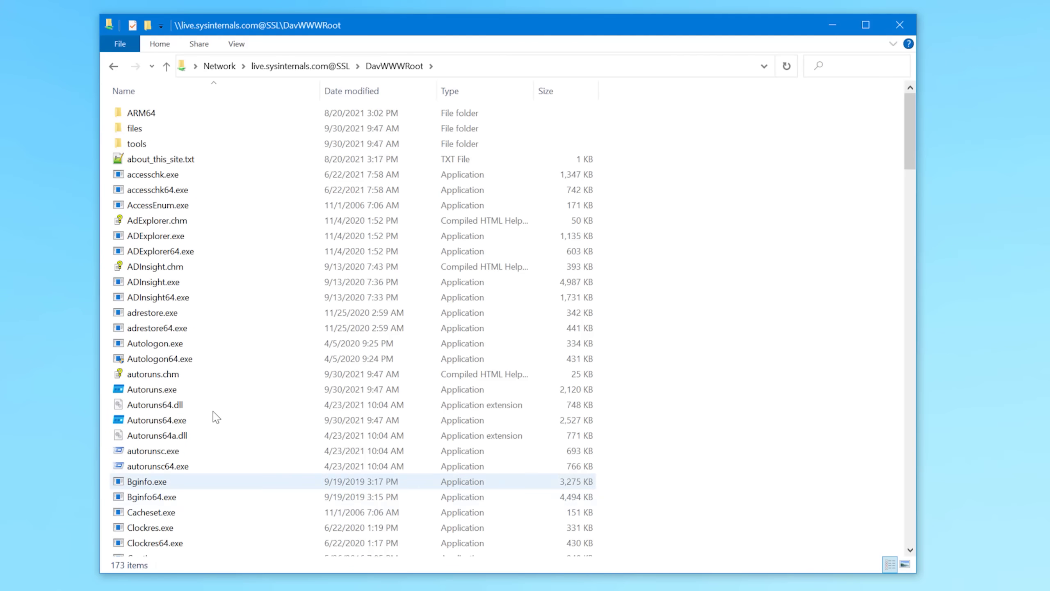
{"action": "left_click_drag", "start_coordinate": [910, 139], "coordinate": [891, 126]}
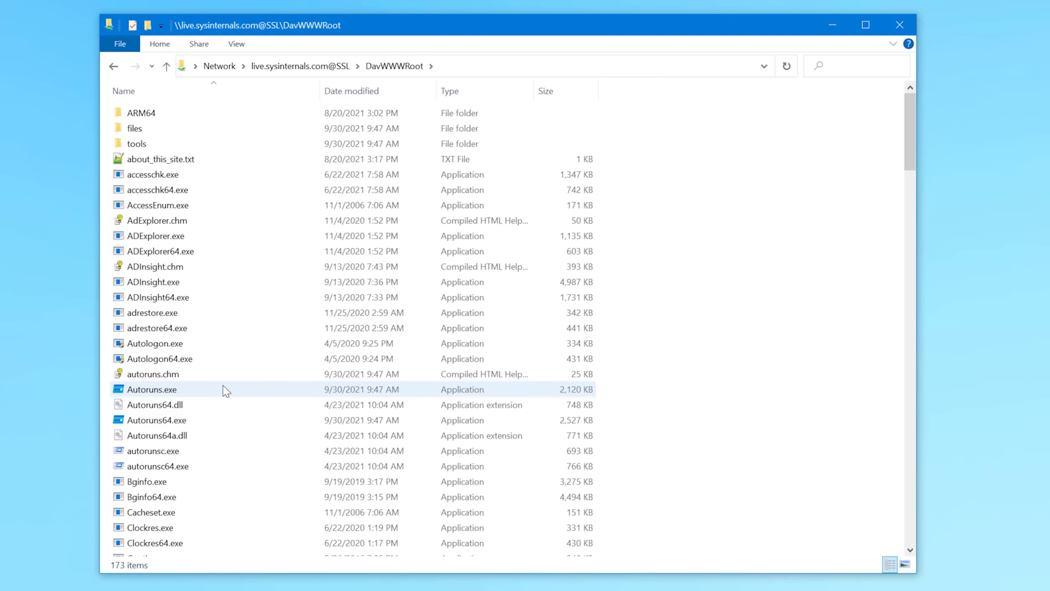
{"action": "left_click", "coordinate": [227, 358]}
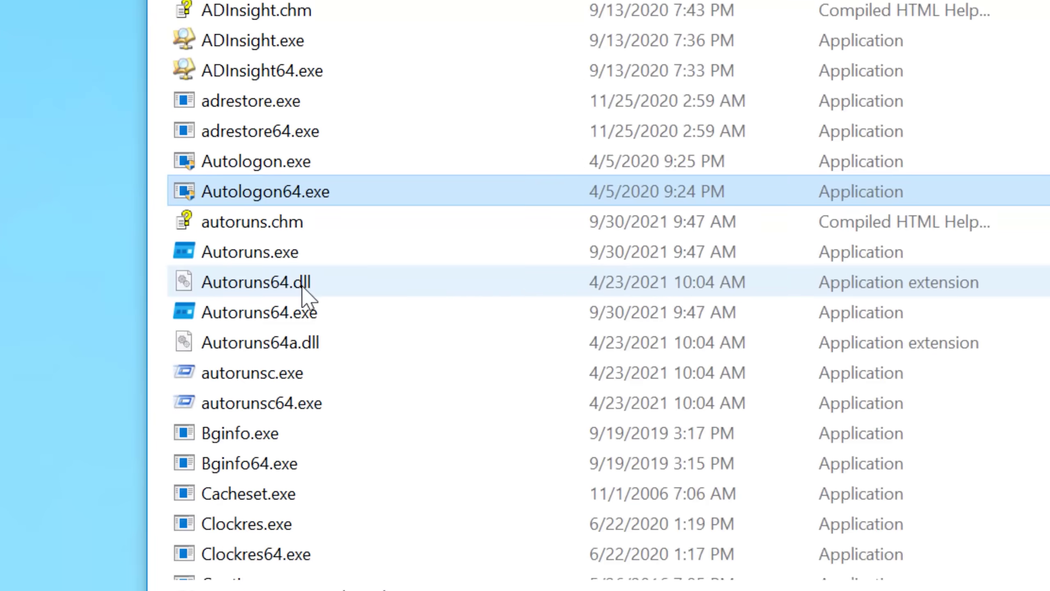
{"action": "double_click", "coordinate": [184, 417]}
{"action": "left_click", "coordinate": [593, 291]}
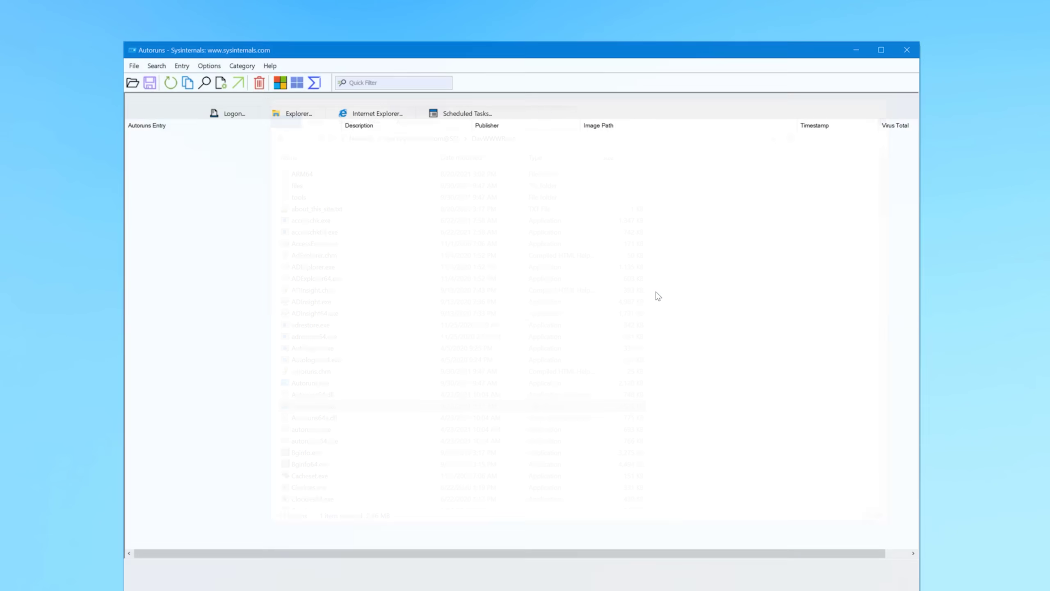
- Close Autoruns and launch Autoruns64.exe from the share again, allowing the unverified file to run
{"action": "left_click", "coordinate": [908, 49]}
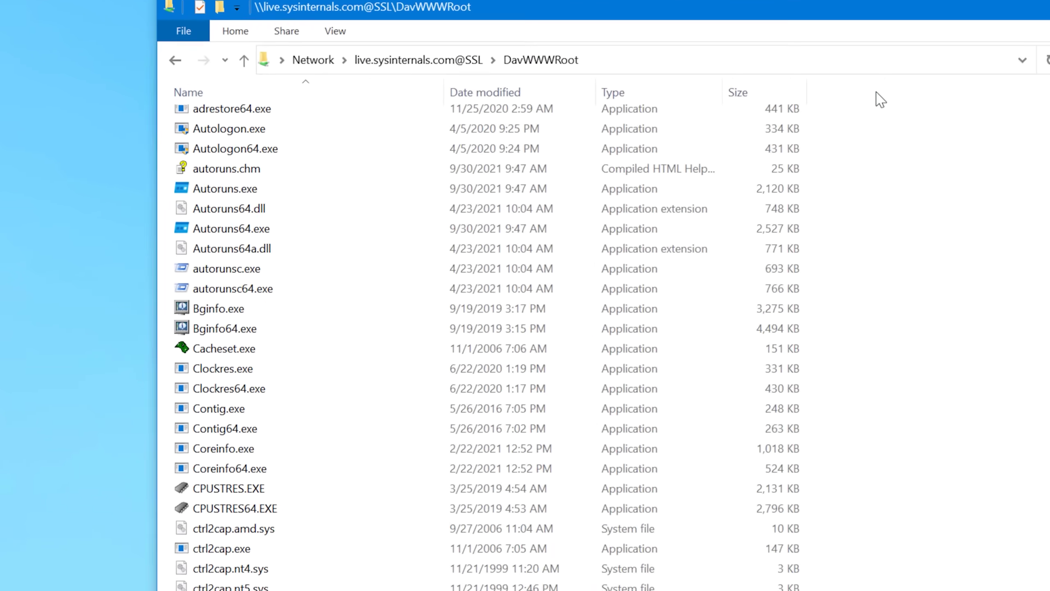
{"action": "left_click", "coordinate": [204, 231]}
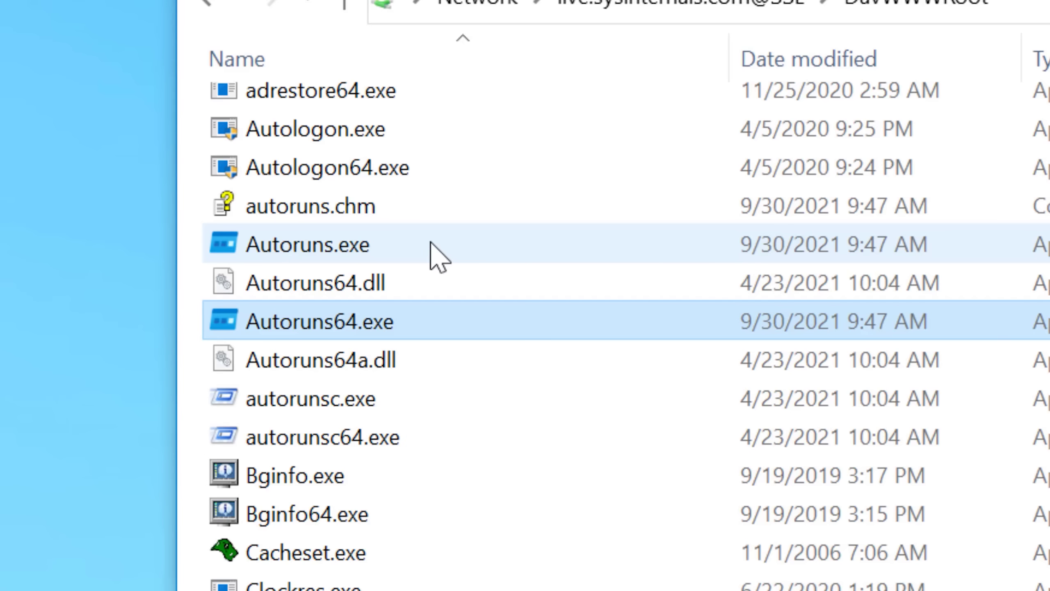
{"action": "double_click", "coordinate": [409, 327]}
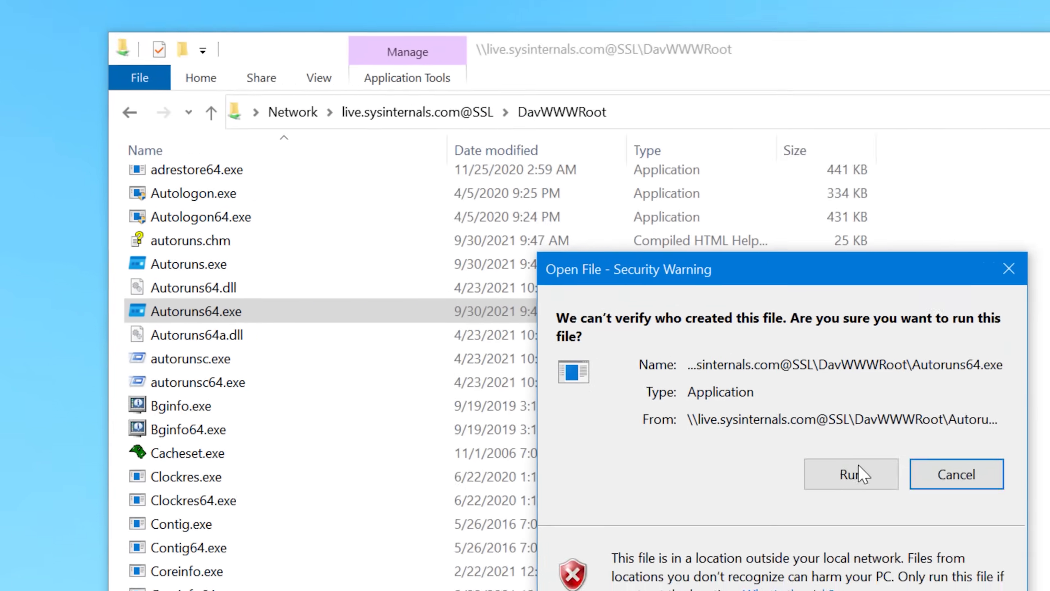
{"action": "left_click", "coordinate": [857, 474]}
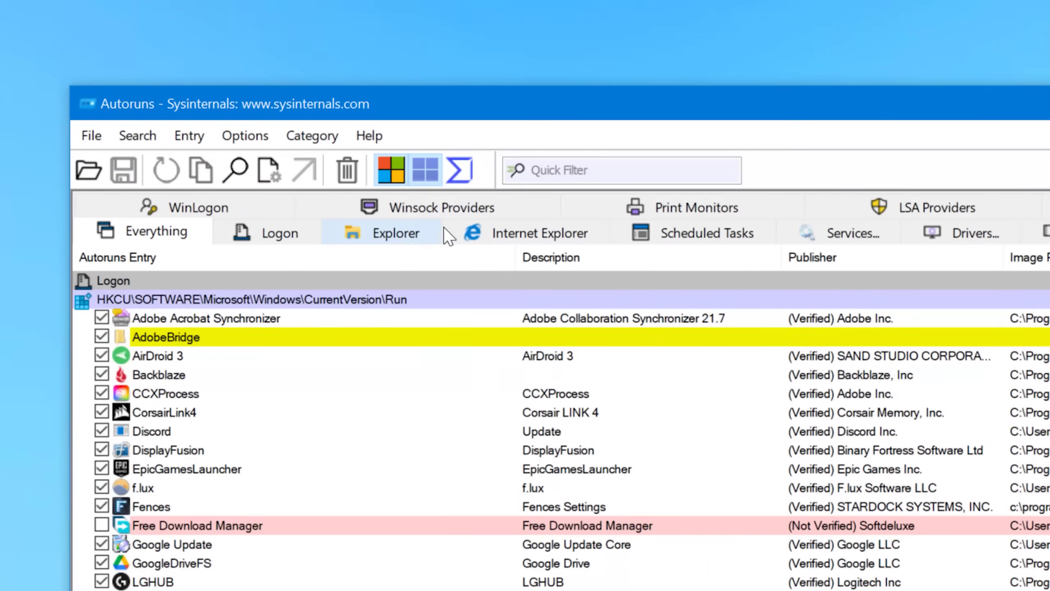
- Look through the Image Hijacks, Boot Execute, AppInit and Known DLLs categories and return to the Everything list
{"action": "left_click", "coordinate": [192, 164]}
{"action": "left_click", "coordinate": [811, 139]}
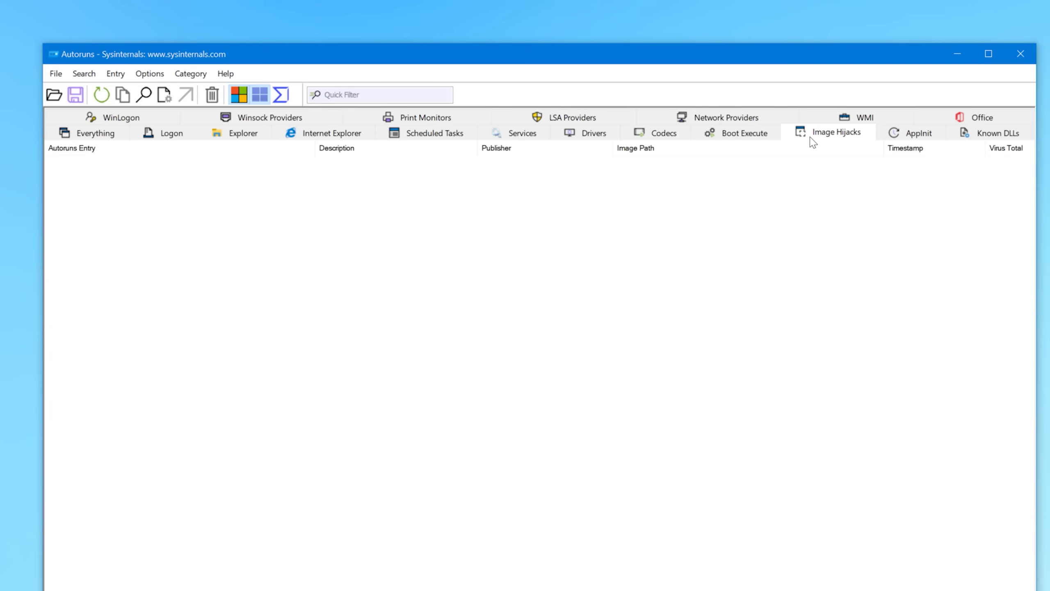
{"action": "left_click", "coordinate": [757, 138]}
{"action": "left_click", "coordinate": [914, 133]}
{"action": "left_click", "coordinate": [992, 133]}
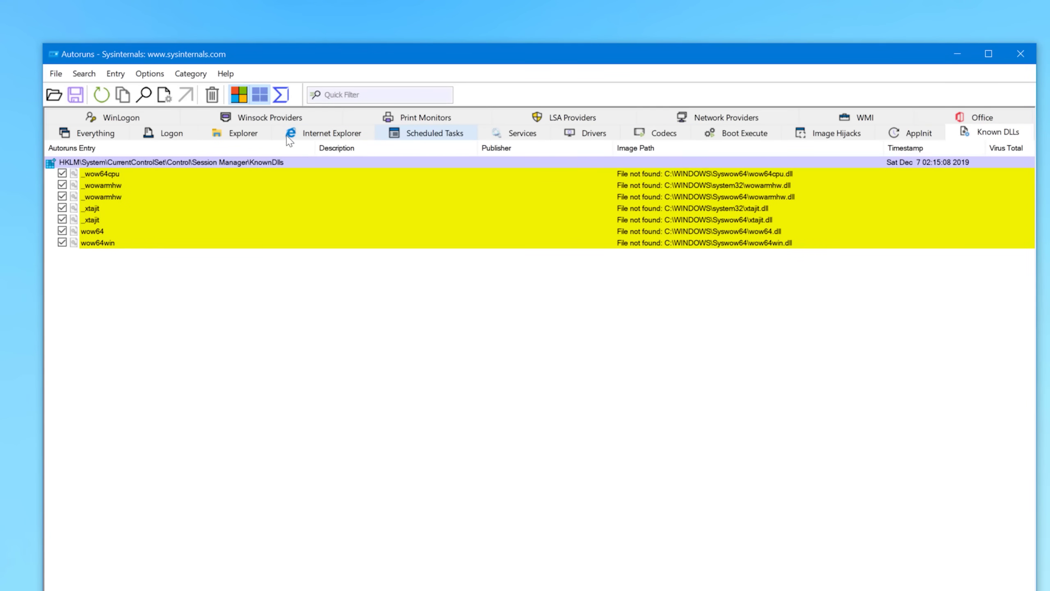
{"action": "left_click", "coordinate": [120, 133]}
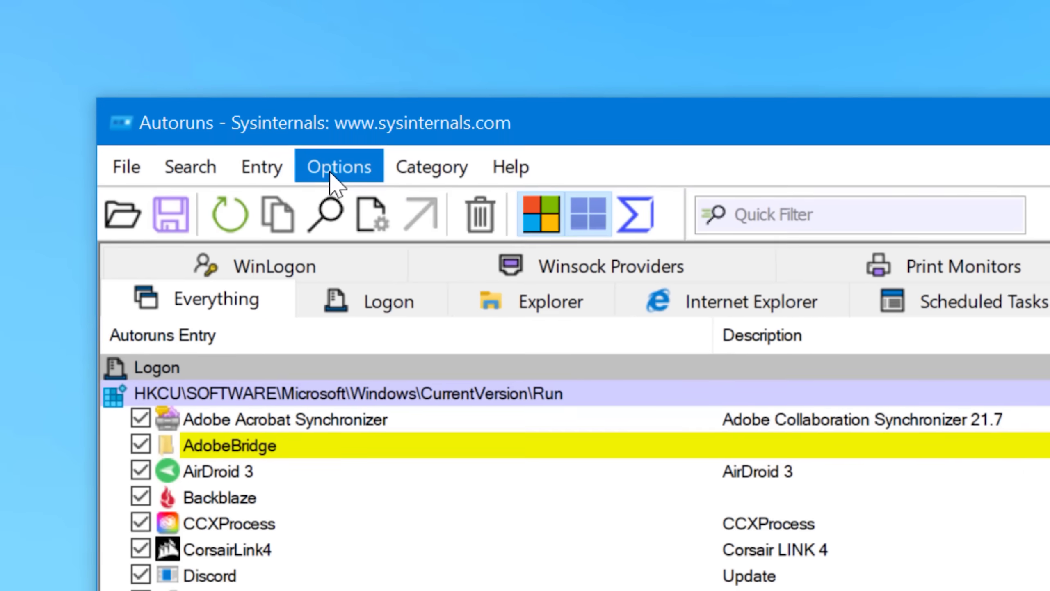
- Toggle the Hide Microsoft Entries filter off and back on, and review the other display options
{"action": "left_click", "coordinate": [329, 171]}
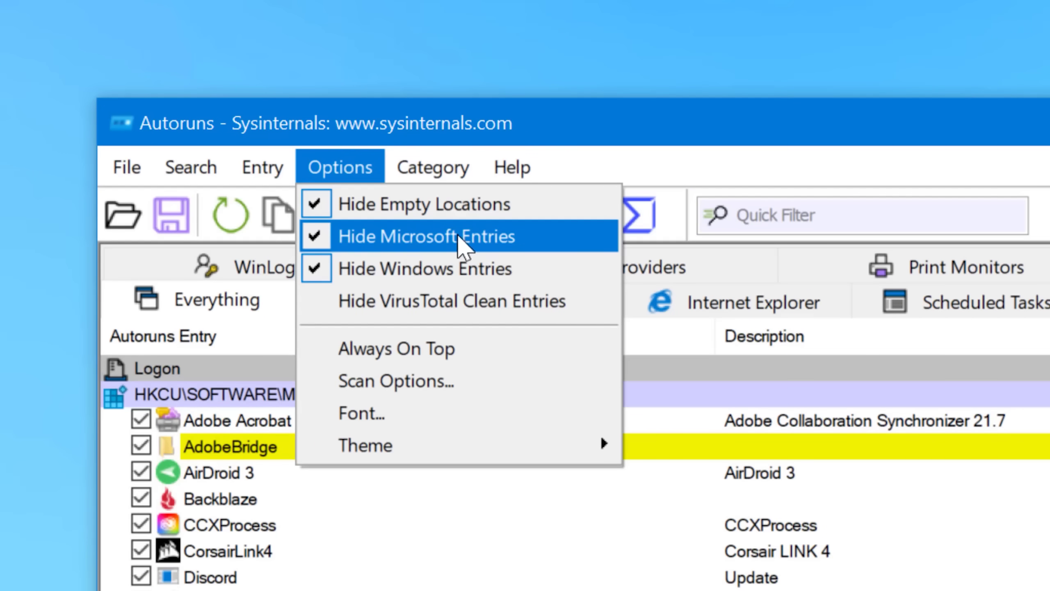
{"action": "left_click", "coordinate": [388, 241]}
{"action": "left_click", "coordinate": [351, 175]}
{"action": "left_click", "coordinate": [387, 235]}
{"action": "left_click", "coordinate": [343, 169]}
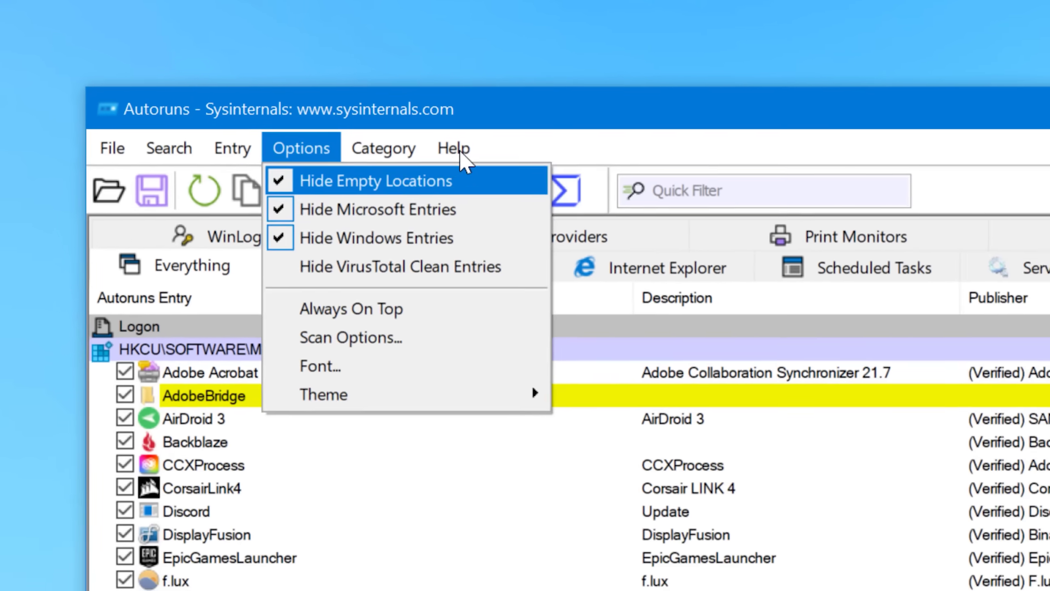
{"action": "left_click", "coordinate": [539, 124]}
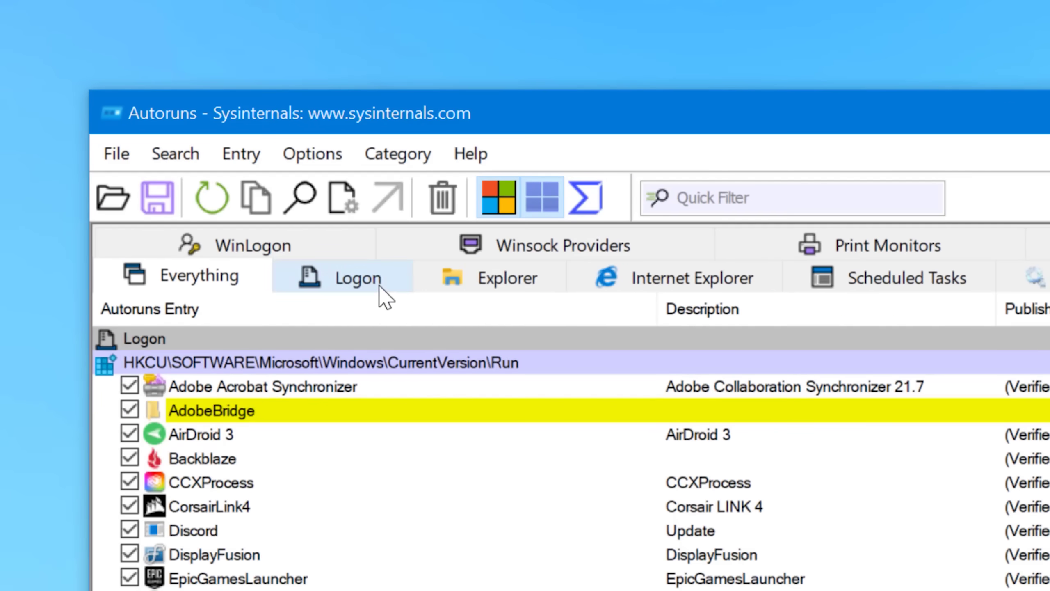
- Show the Logon entries and compare them with the startup apps in Task Manager, selecting Dropbox there
{"action": "left_click", "coordinate": [302, 226]}
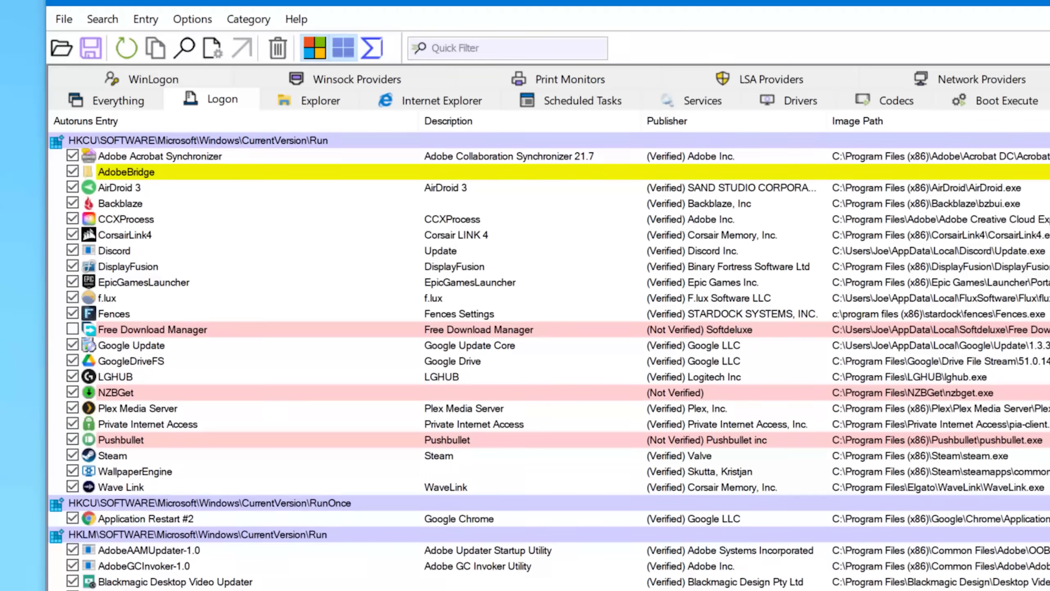
{"action": "left_click_drag", "start_coordinate": [1006, 296], "coordinate": [1049, 296]}
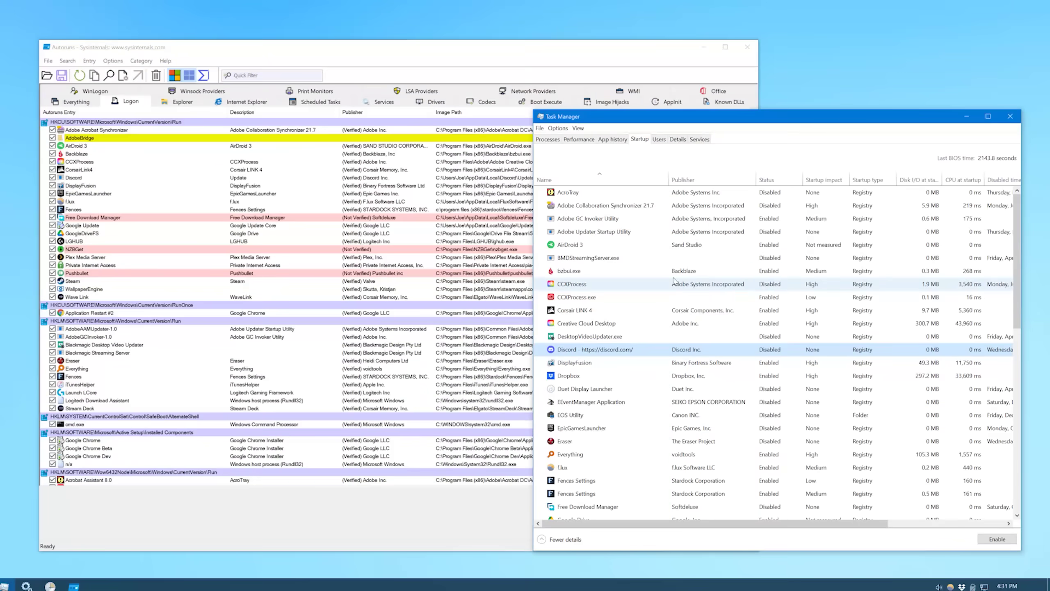
{"action": "left_click", "coordinate": [606, 376]}
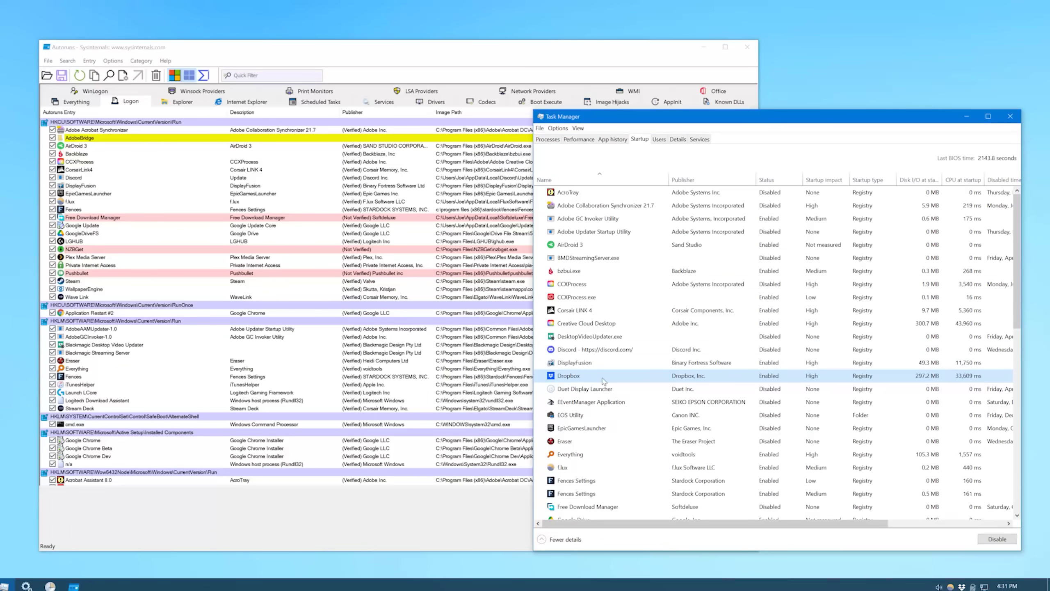
- Disable the Free Download Manager logon entry in Autoruns
{"action": "scroll", "coordinate": [603, 381], "scroll_direction": "down", "scroll_amount": 2}
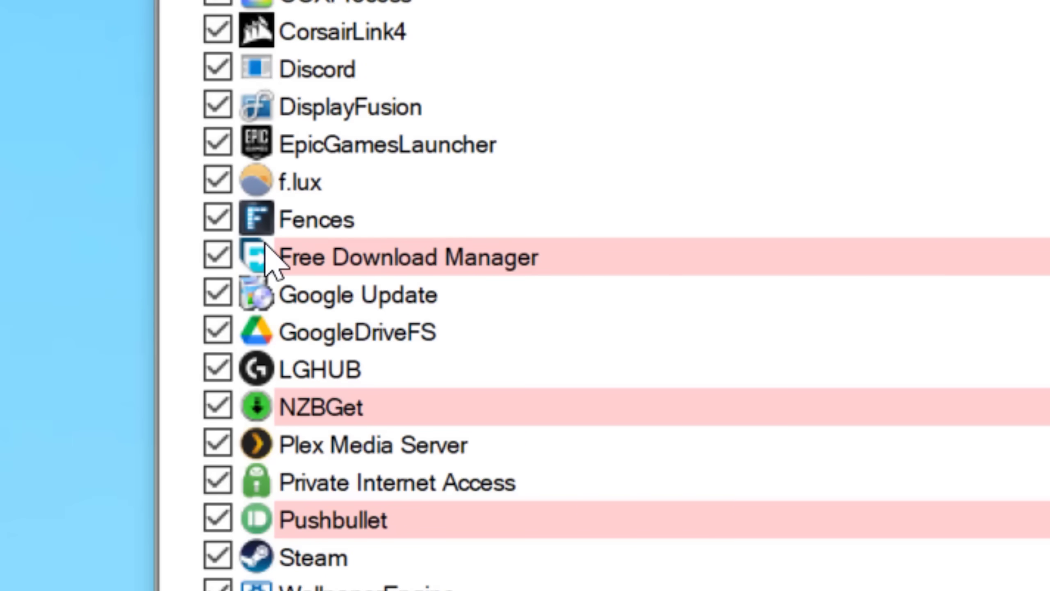
{"action": "left_click", "coordinate": [218, 254]}
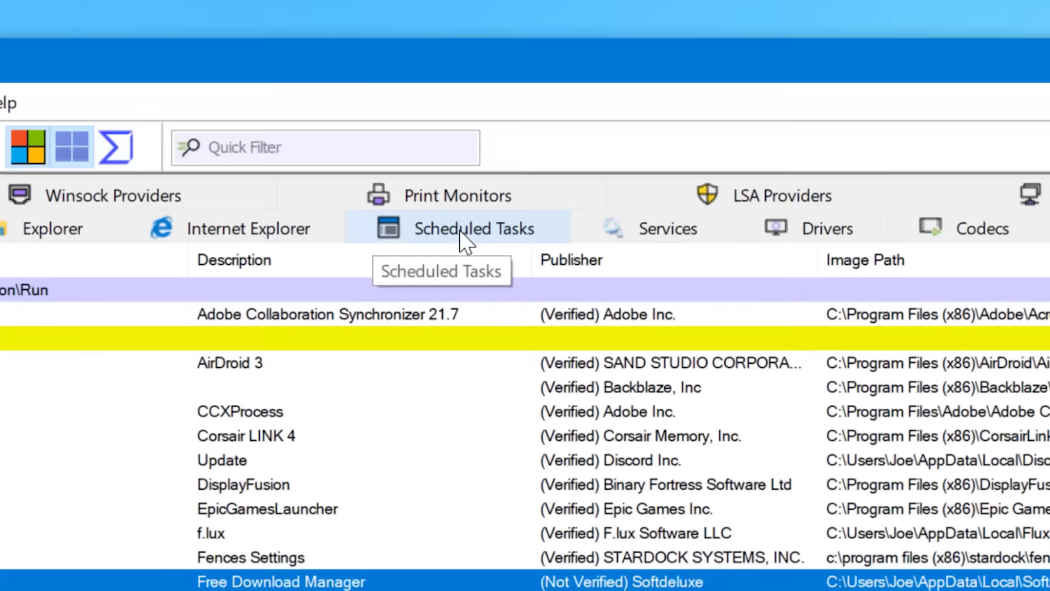
- Show the Scheduled Tasks entries in Autoruns and bring up the actions for the Create Restore Point task in Task Scheduler
{"action": "left_click", "coordinate": [459, 234]}
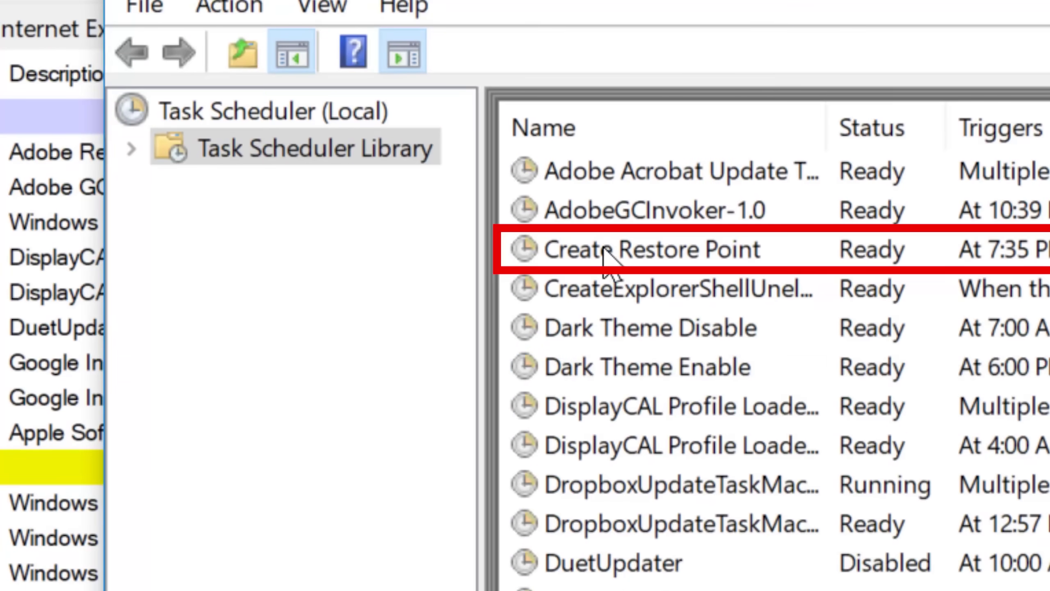
{"action": "right_click", "coordinate": [587, 247]}
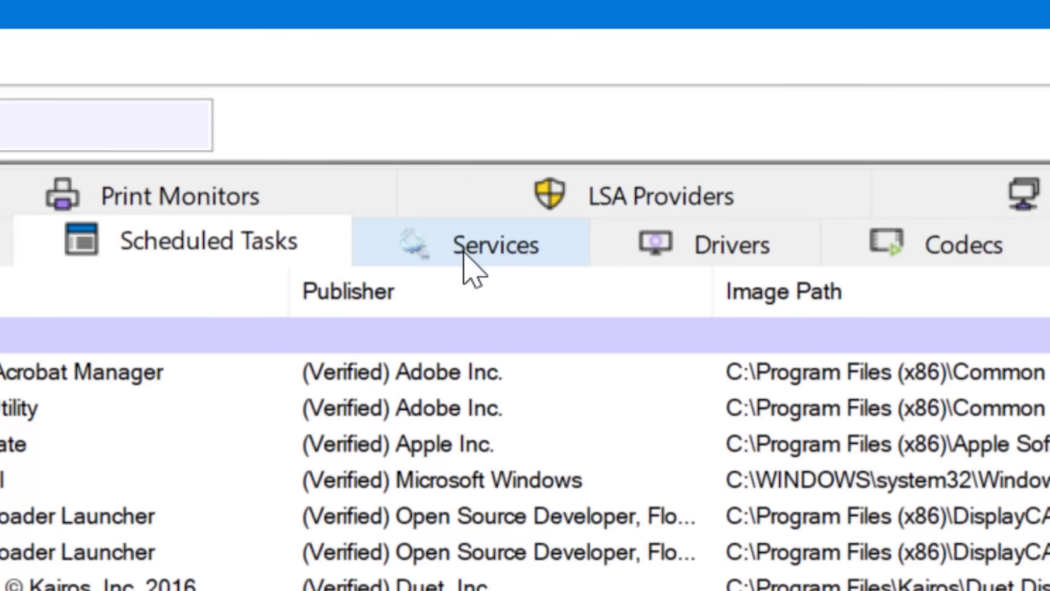
- Show the Services entries in Autoruns and compare them with the list in the Windows Services console
{"action": "left_click", "coordinate": [464, 253]}
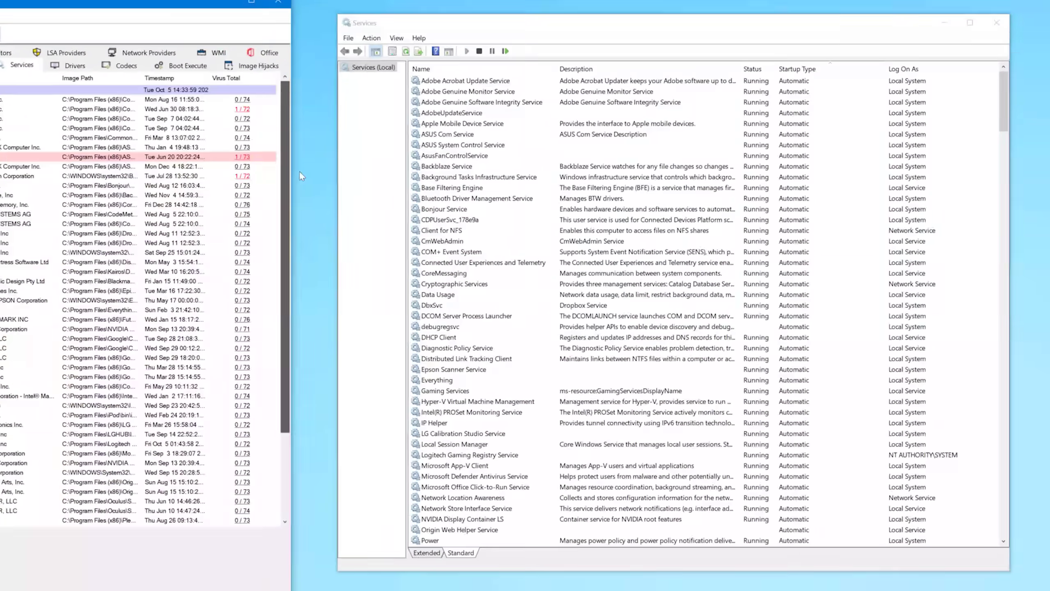
{"action": "left_click_drag", "start_coordinate": [1003, 98], "coordinate": [916, 71]}
{"action": "left_click_drag", "start_coordinate": [287, 186], "coordinate": [288, 130]}
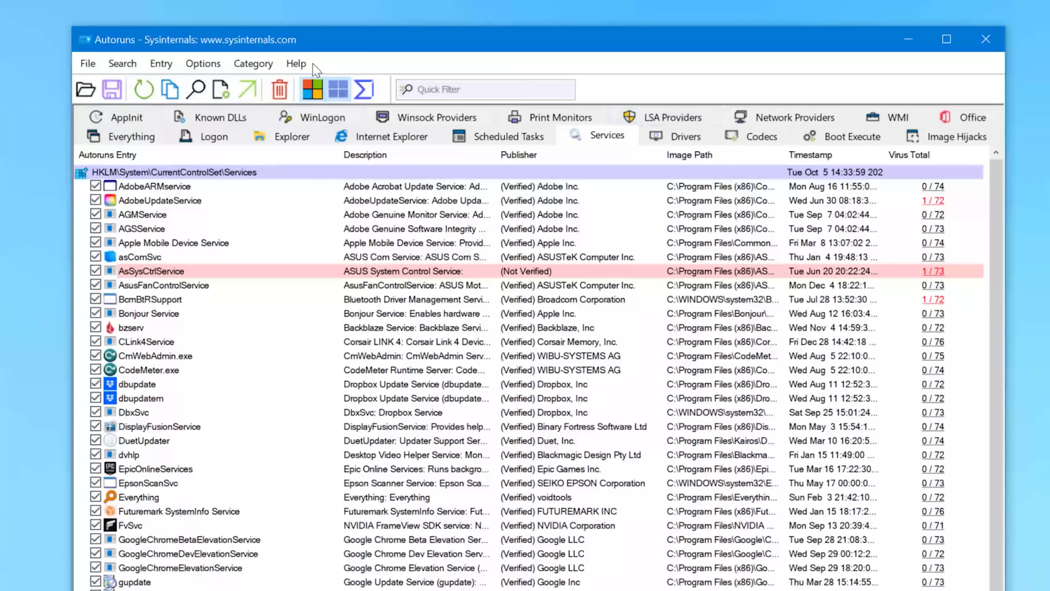
- Turn off Hide Windows Entries and Hide Microsoft Entries so the services list includes all publishers
{"action": "left_click", "coordinate": [202, 63]}
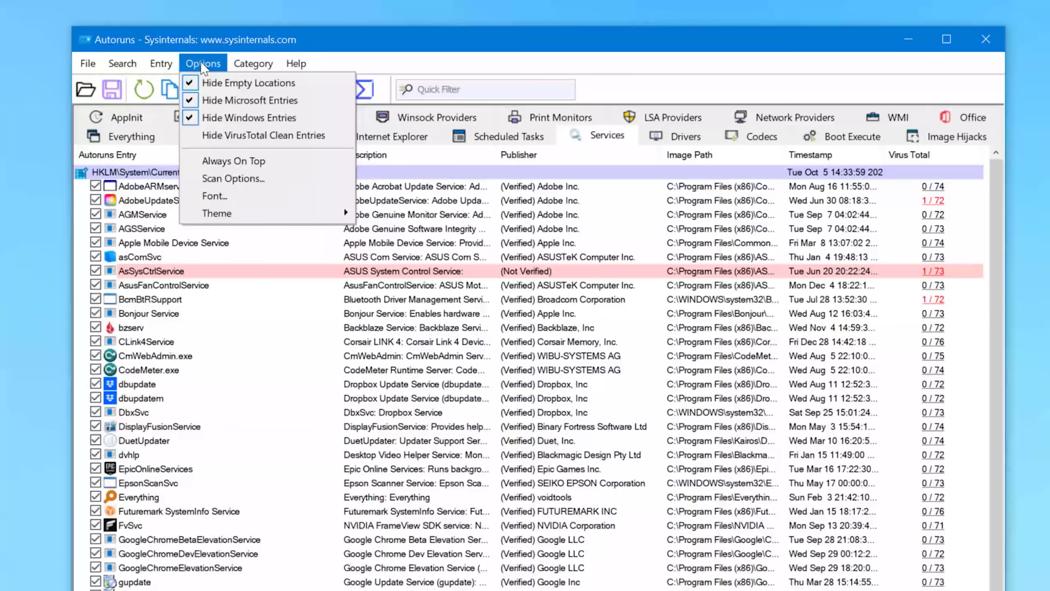
{"action": "left_click", "coordinate": [217, 119]}
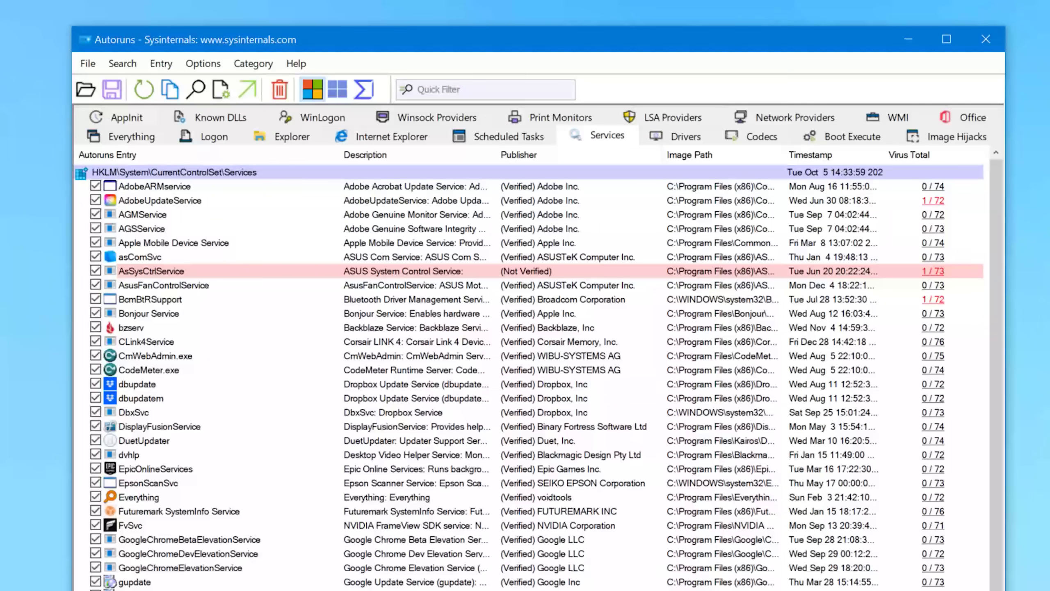
{"action": "left_click", "coordinate": [202, 63]}
{"action": "left_click", "coordinate": [219, 103]}
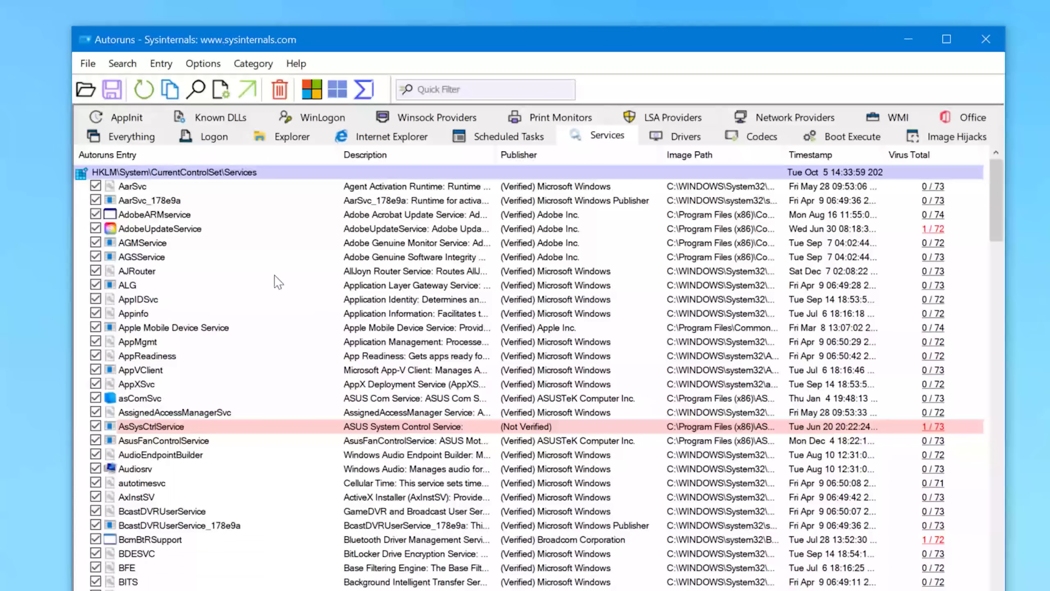
- Turn Hide Microsoft Entries and Hide Windows Entries back on for the services list
{"action": "left_click", "coordinate": [203, 63]}
{"action": "left_click", "coordinate": [214, 100]}
{"action": "left_click", "coordinate": [202, 64]}
{"action": "left_click", "coordinate": [209, 119]}
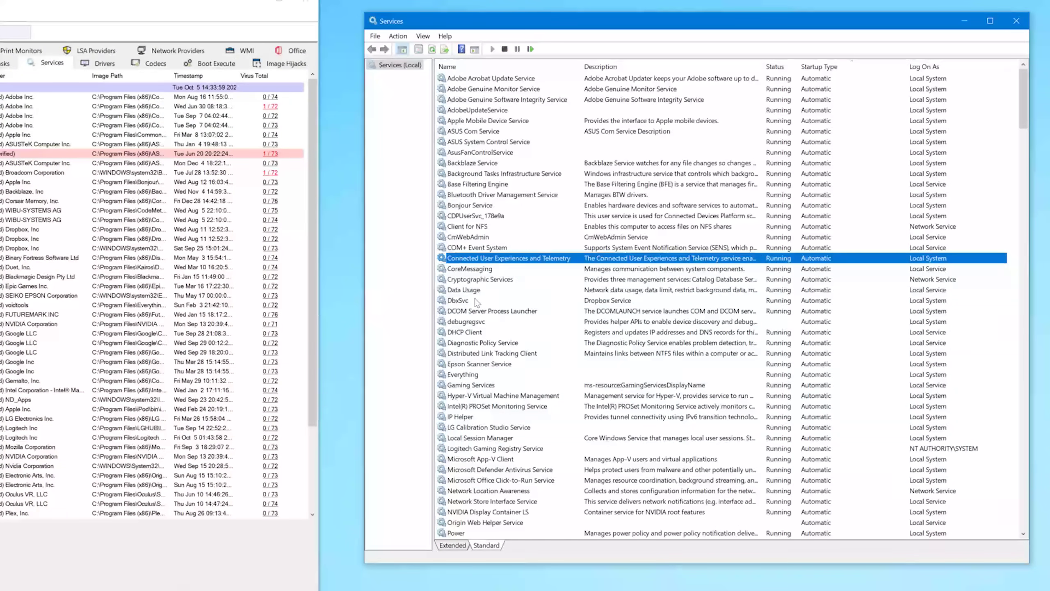
- Bring up the available actions for the CmWebAdmin and Bluetooth Driver Management Service entries in the Windows Services console
{"action": "right_click", "coordinate": [478, 237]}
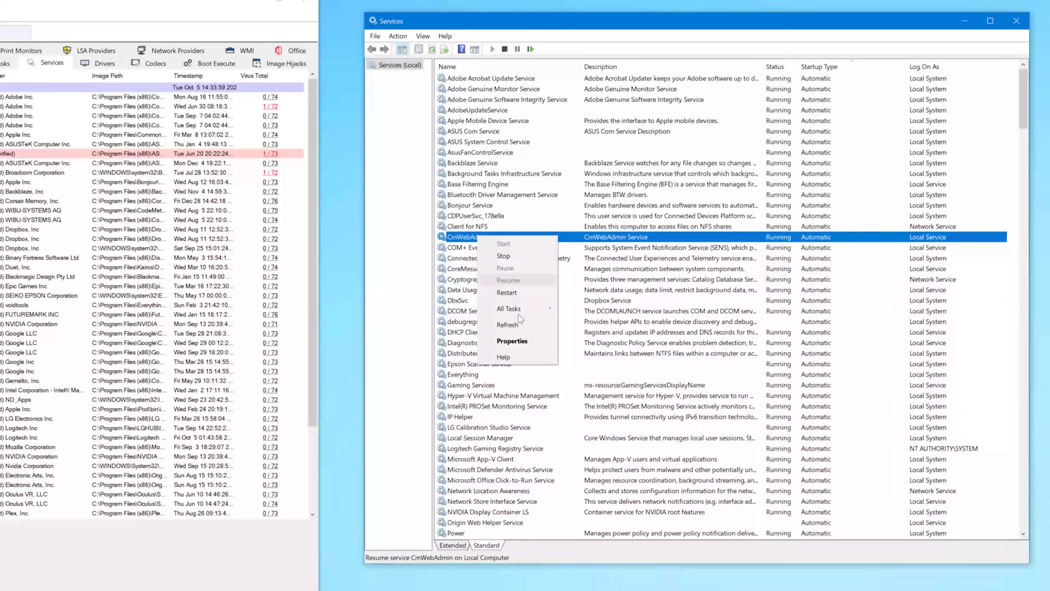
{"action": "left_click", "coordinate": [495, 197]}
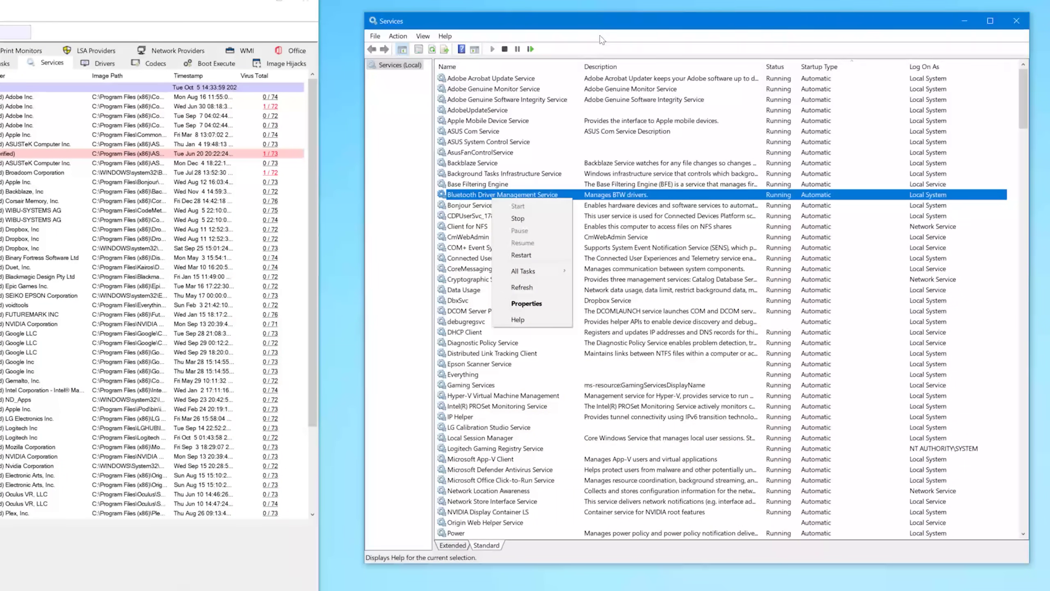
{"action": "left_click", "coordinate": [590, 23]}
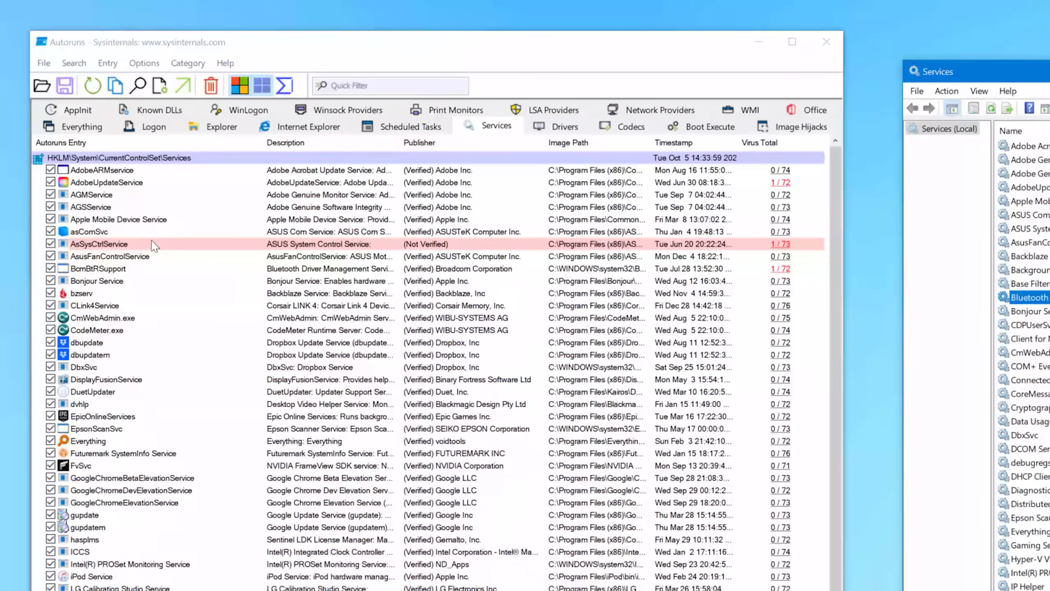
- Compare third-party entries such as AsSysCtrlService, Google Chrome Beta Elevation Service and LGHUBUpdaterService between Autoruns and the Windows Services console, including their startup types
{"action": "left_click", "coordinate": [108, 234]}
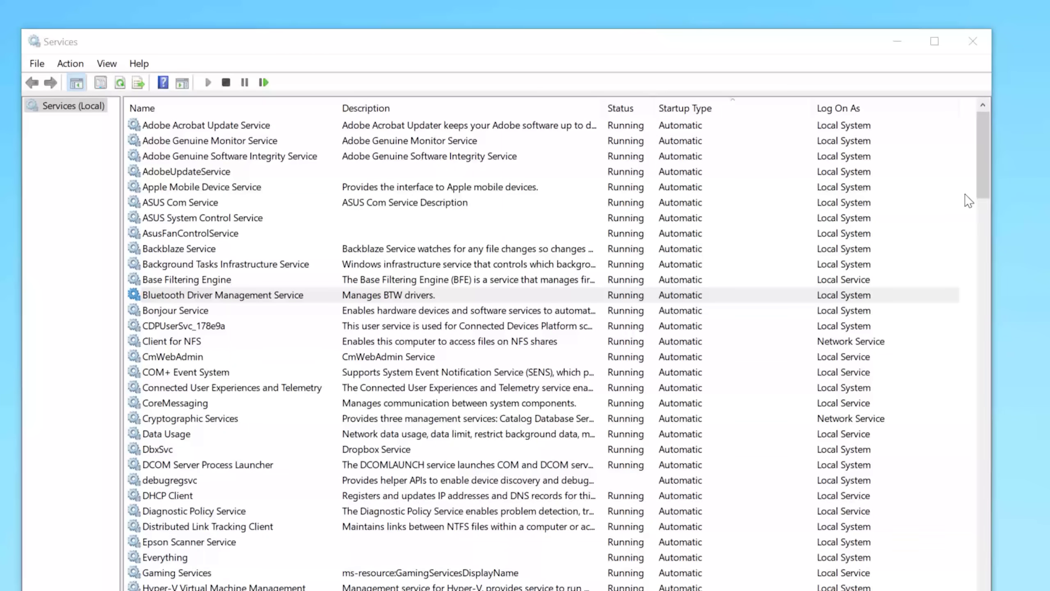
{"action": "left_click_drag", "start_coordinate": [984, 194], "coordinate": [1011, 448]}
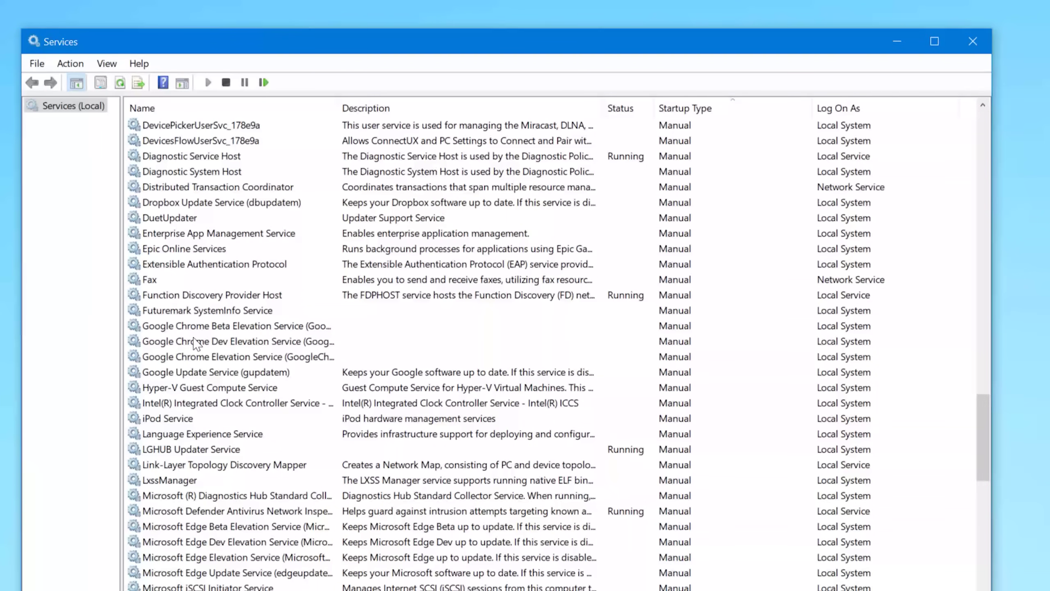
{"action": "left_click", "coordinate": [182, 331]}
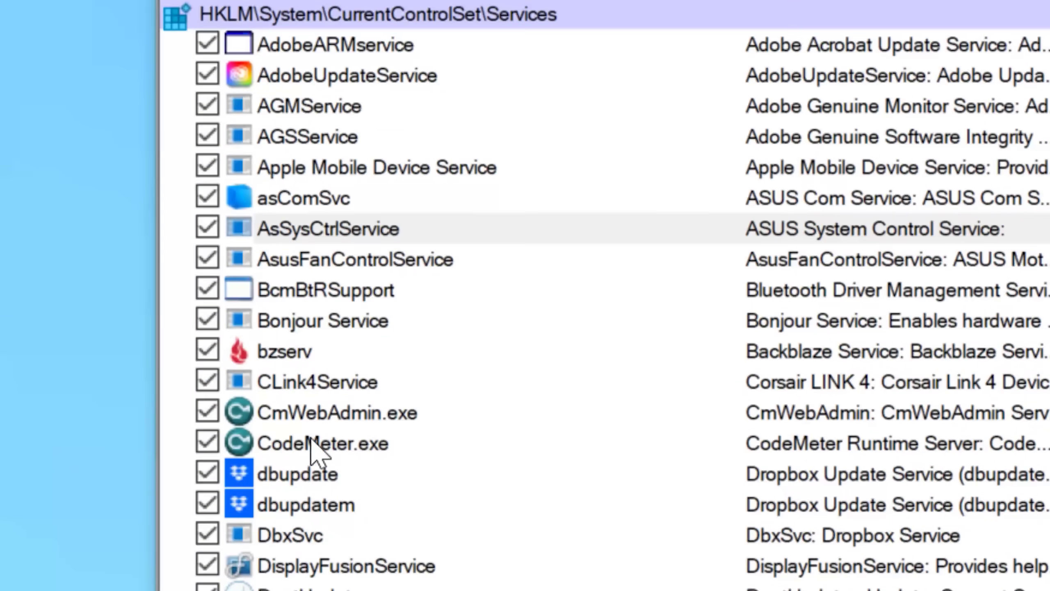
{"action": "left_click", "coordinate": [311, 442]}
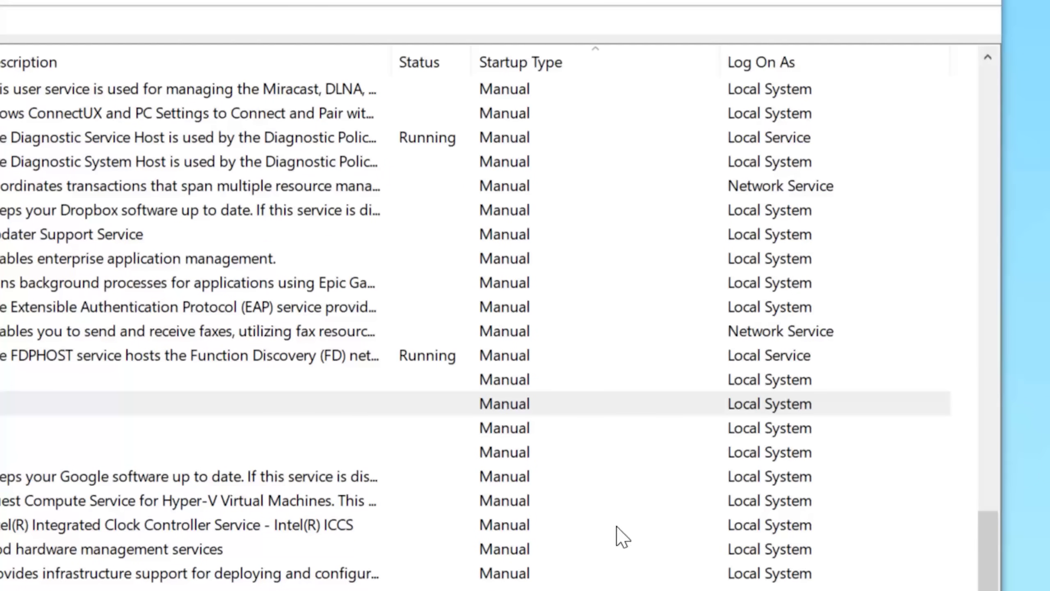
{"action": "left_click", "coordinate": [419, 501]}
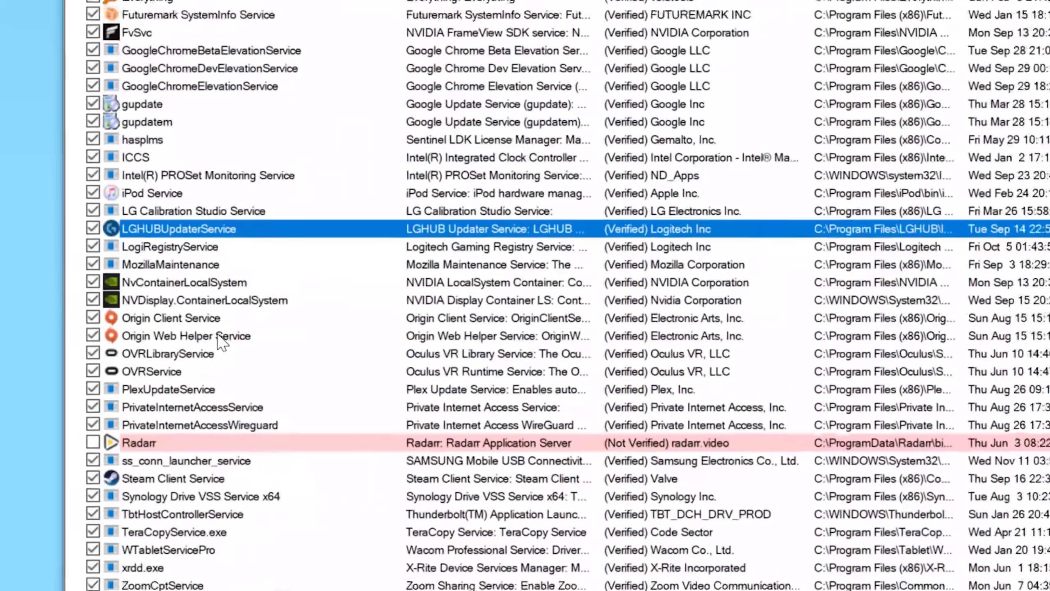
{"action": "left_click", "coordinate": [91, 366]}
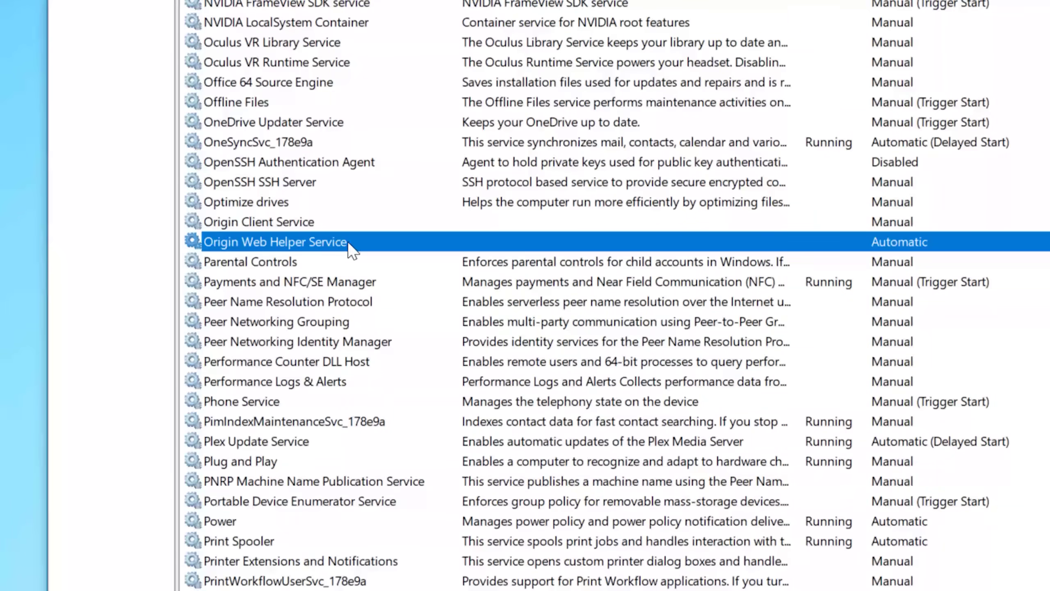
- Set the startup type of Origin Web Helper Service to Manual and bring up the actions for Origin Client Service
{"action": "right_click", "coordinate": [368, 242]}
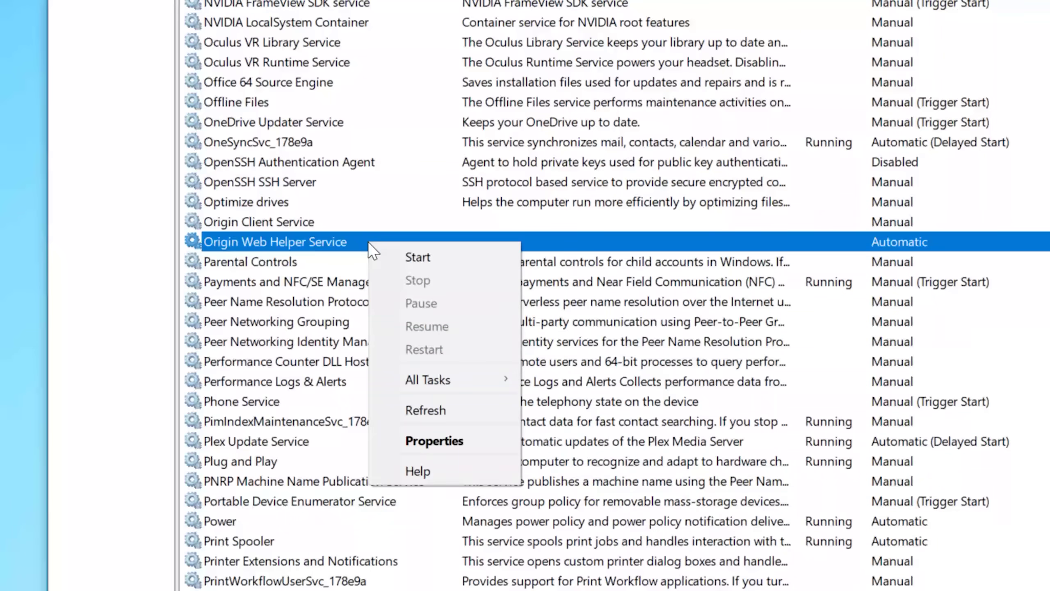
{"action": "left_click", "coordinate": [325, 244]}
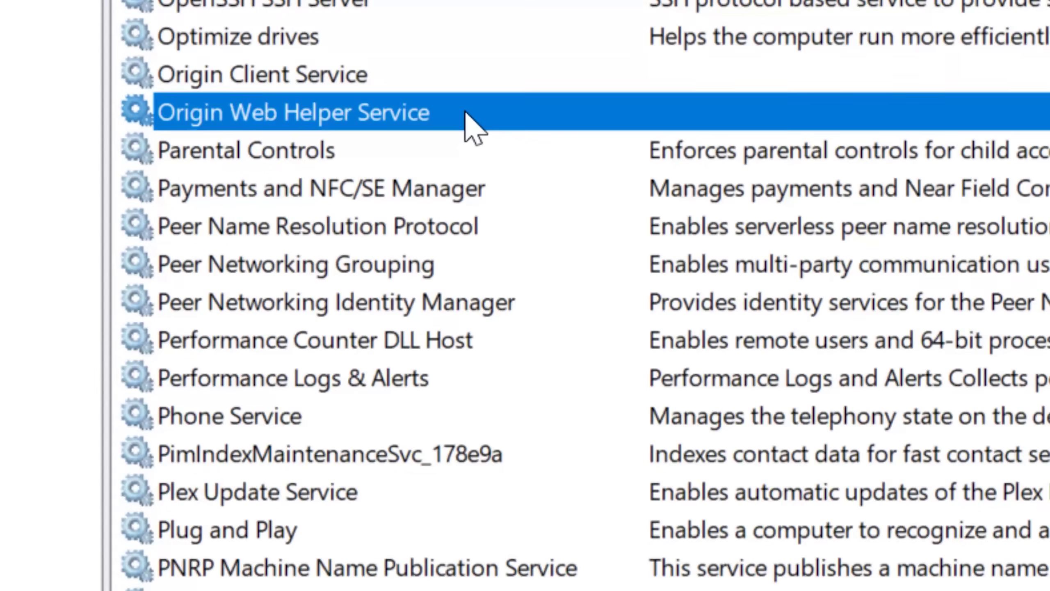
{"action": "right_click", "coordinate": [467, 115]}
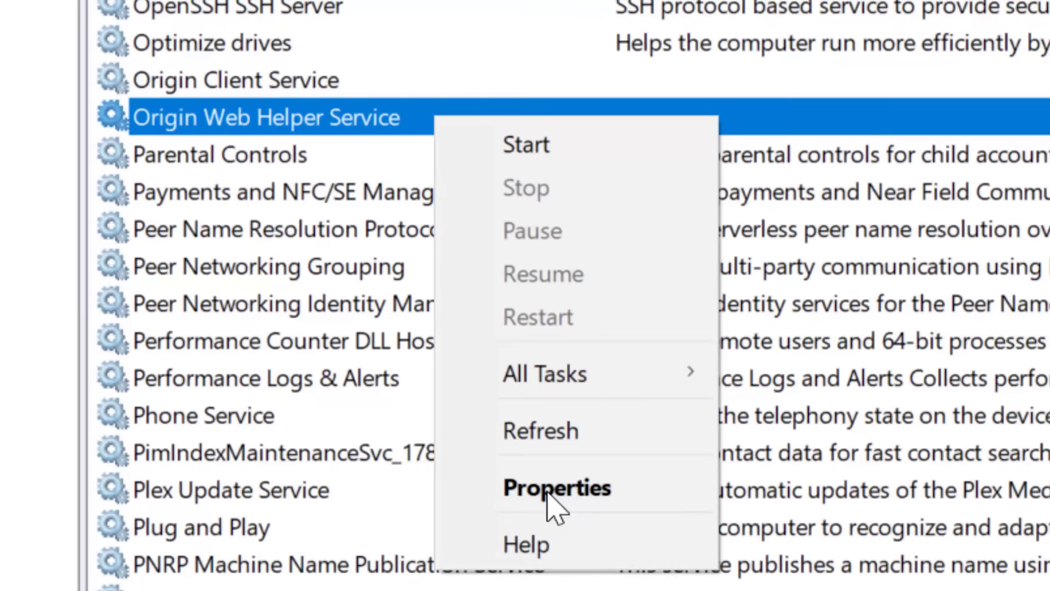
{"action": "left_click", "coordinate": [522, 496]}
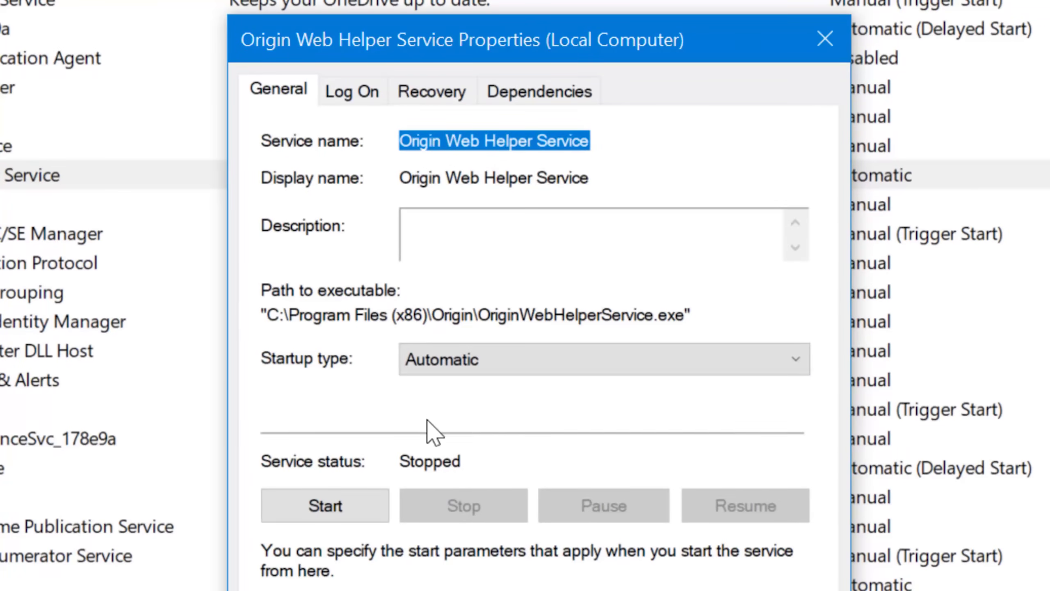
{"action": "left_click", "coordinate": [462, 370]}
{"action": "left_click", "coordinate": [503, 431]}
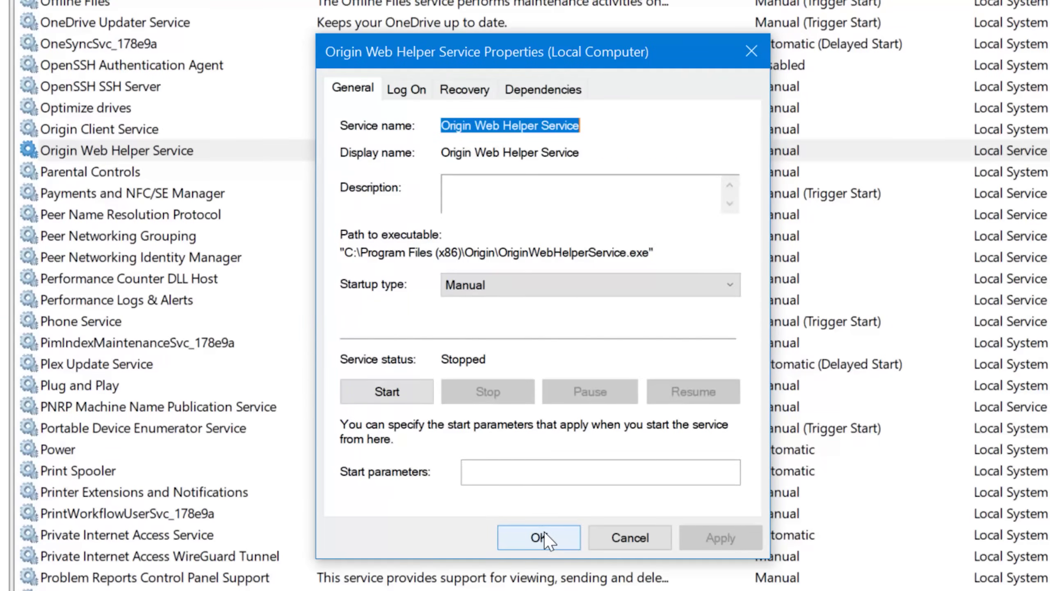
{"action": "left_click", "coordinate": [537, 537]}
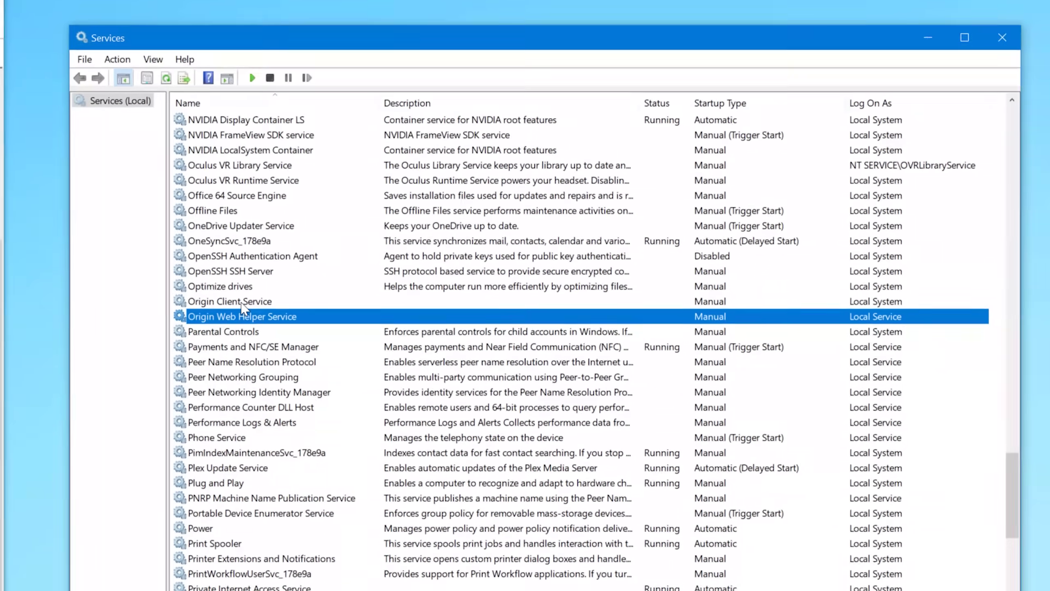
{"action": "right_click", "coordinate": [116, 129]}
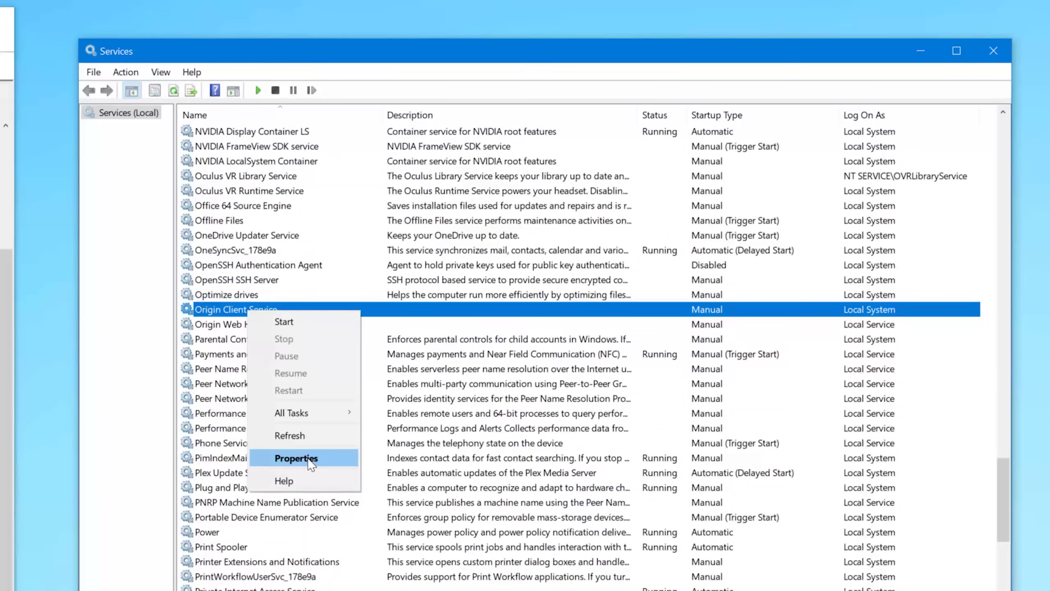
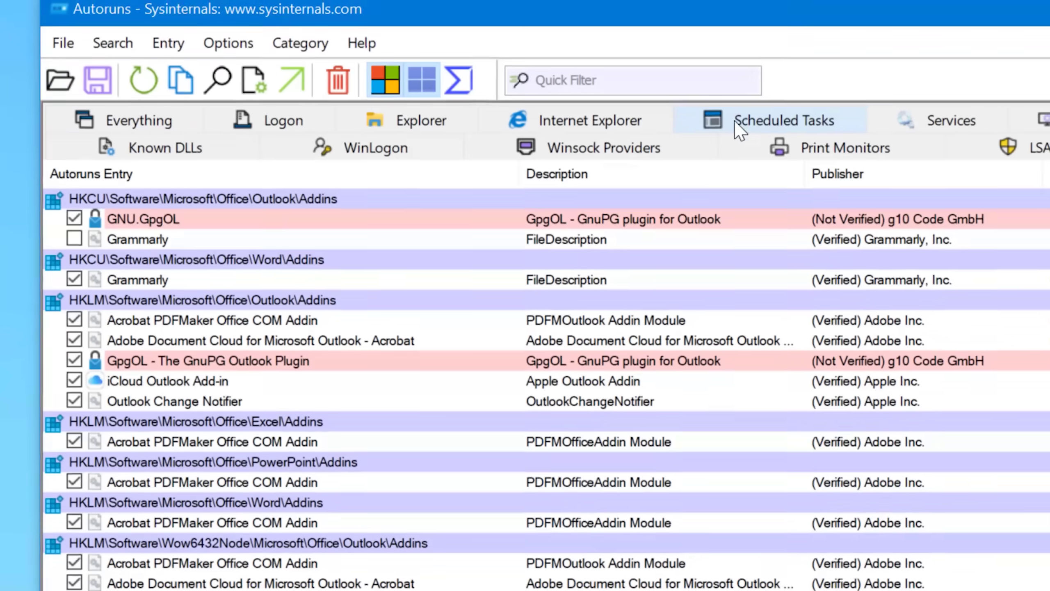
- Show the Internet Explorer entries and the Explorer entries in Autoruns
{"action": "left_click", "coordinate": [609, 125]}
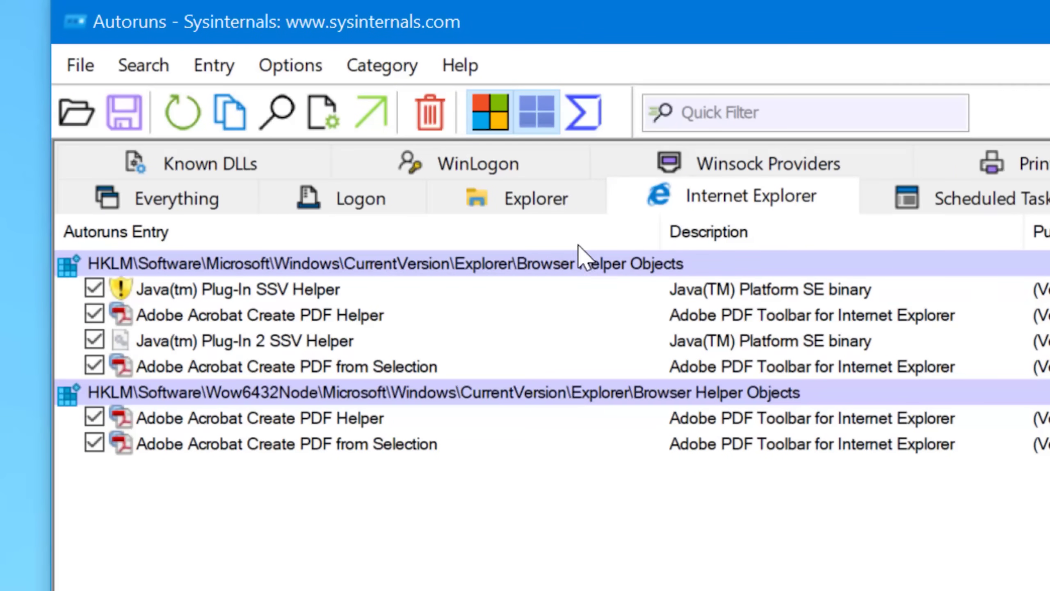
{"action": "left_click", "coordinate": [530, 198]}
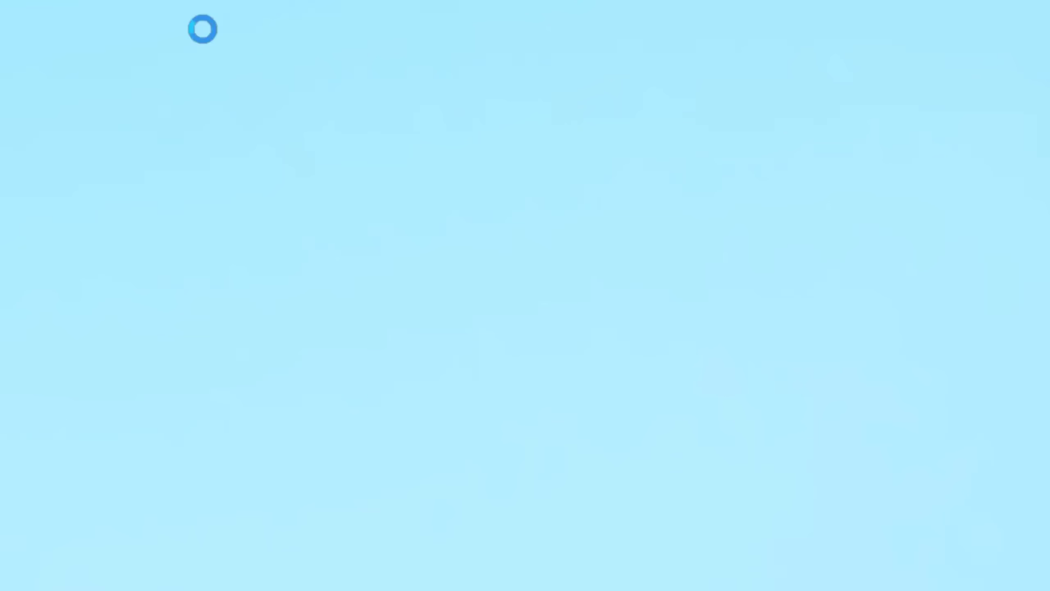
{"action": "right_click", "coordinate": [202, 29]}
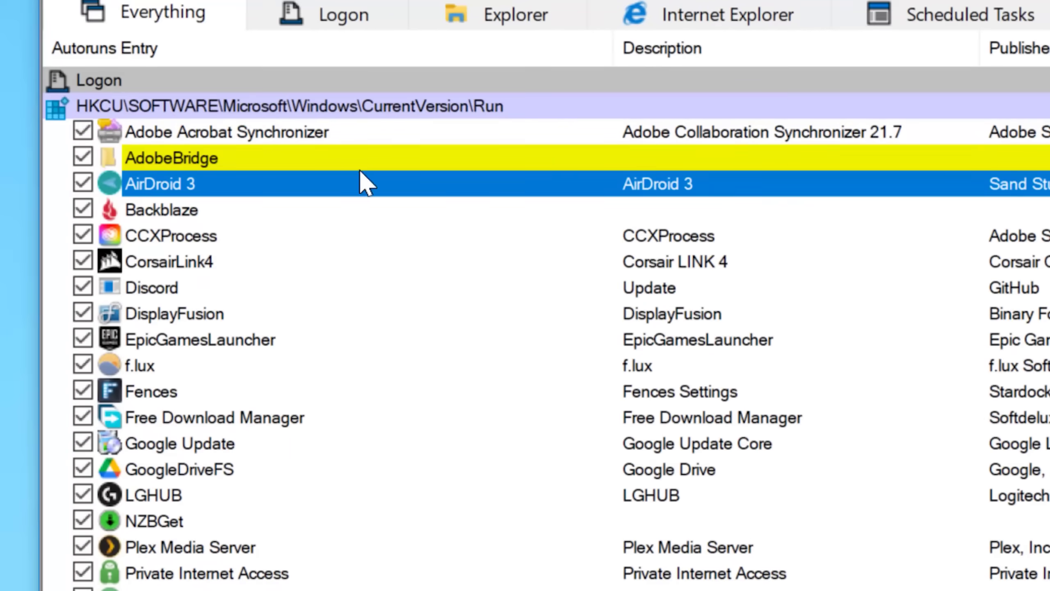
- Check the AirDroid 3 entry and the HKCU\SOFTWARE\Microsoft\Windows\CurrentVersion\Run location against VirusTotal
{"action": "right_click", "coordinate": [349, 180]}
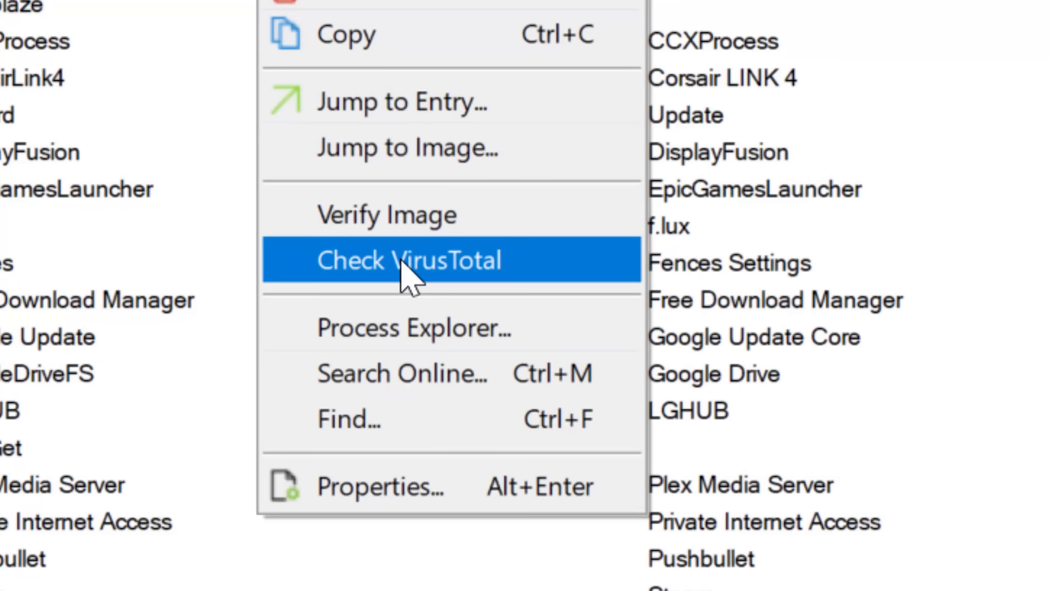
{"action": "left_click", "coordinate": [546, 260]}
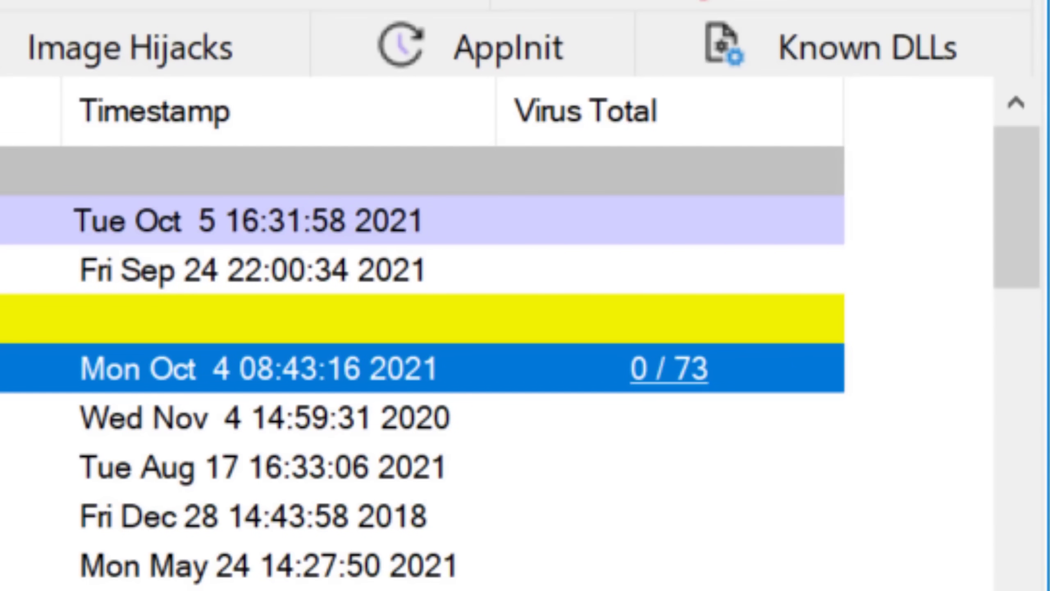
{"action": "left_click", "coordinate": [573, 435]}
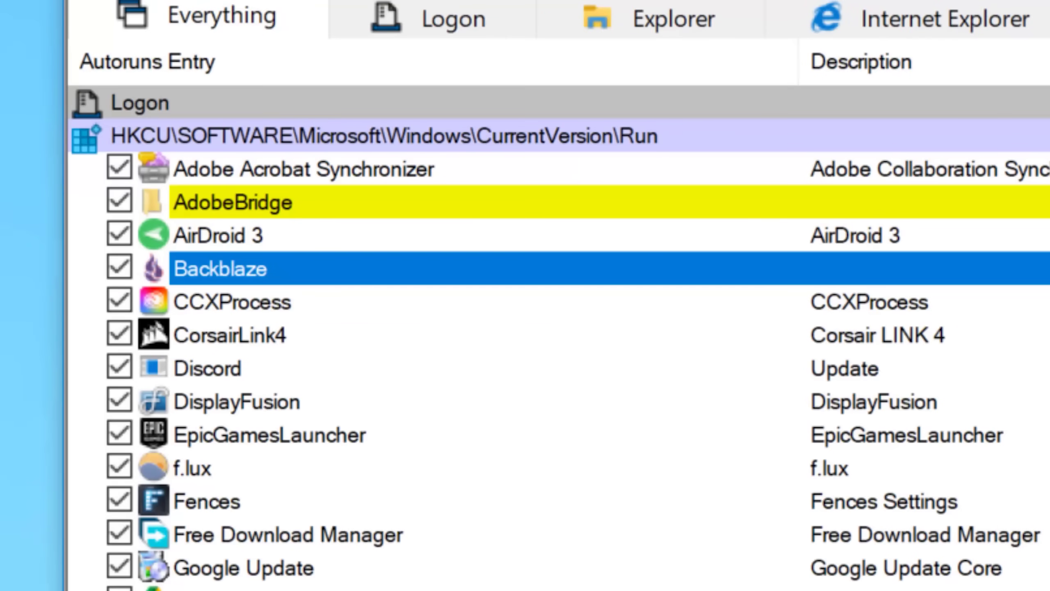
{"action": "right_click", "coordinate": [286, 136]}
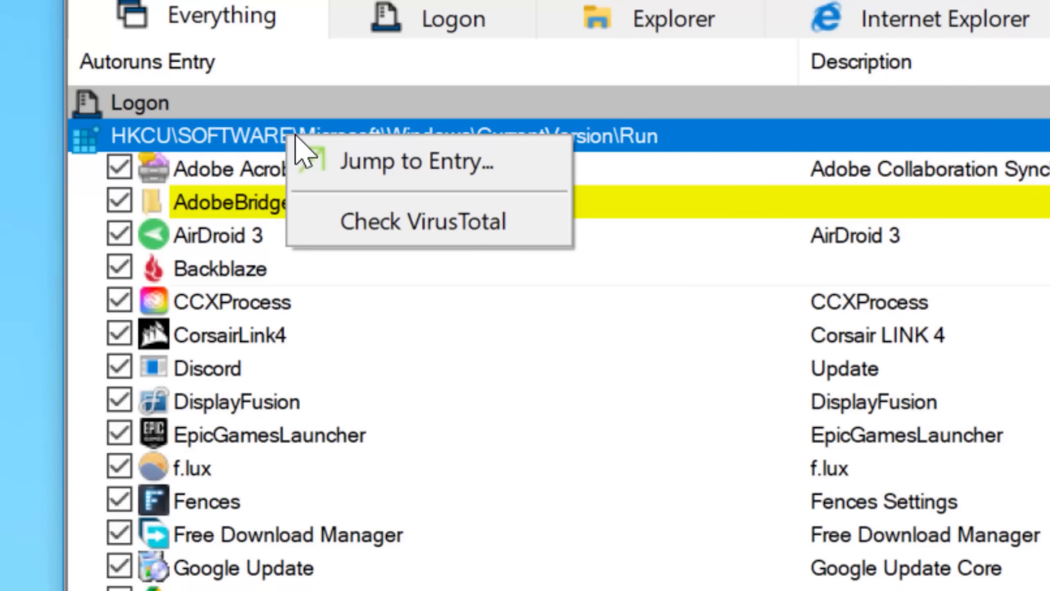
{"action": "left_click", "coordinate": [500, 230]}
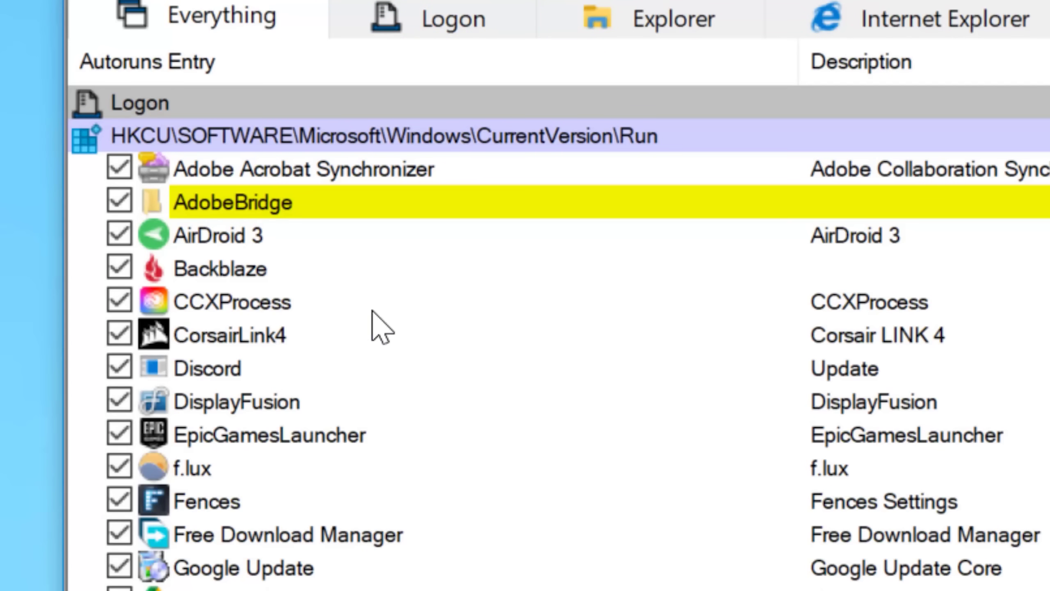
- Bring up the available actions for the AdobeBridge and AirDroid 3 startup entries
{"action": "right_click", "coordinate": [378, 214]}
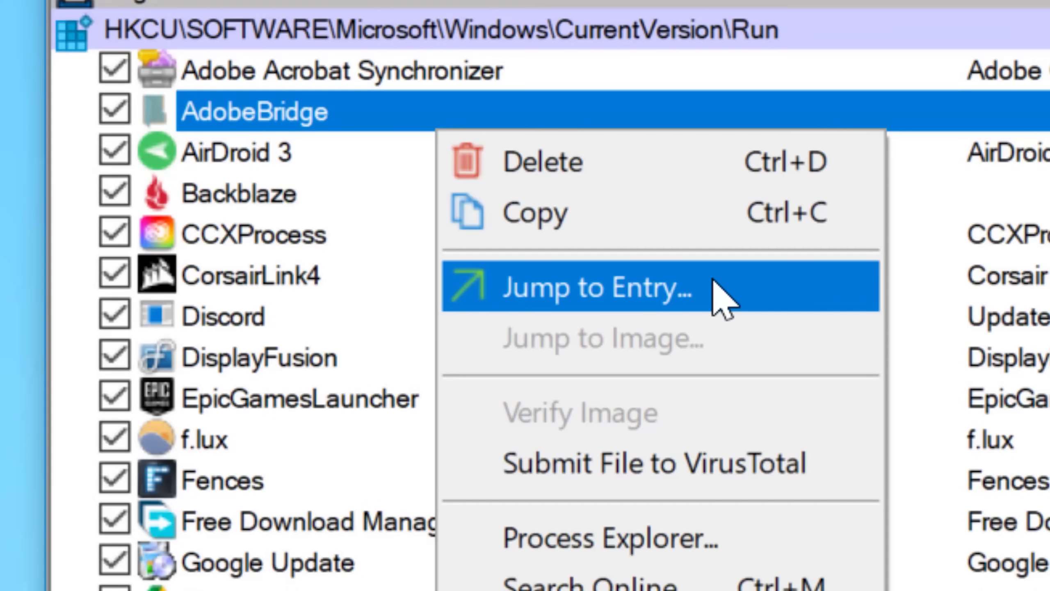
{"action": "right_click", "coordinate": [348, 159]}
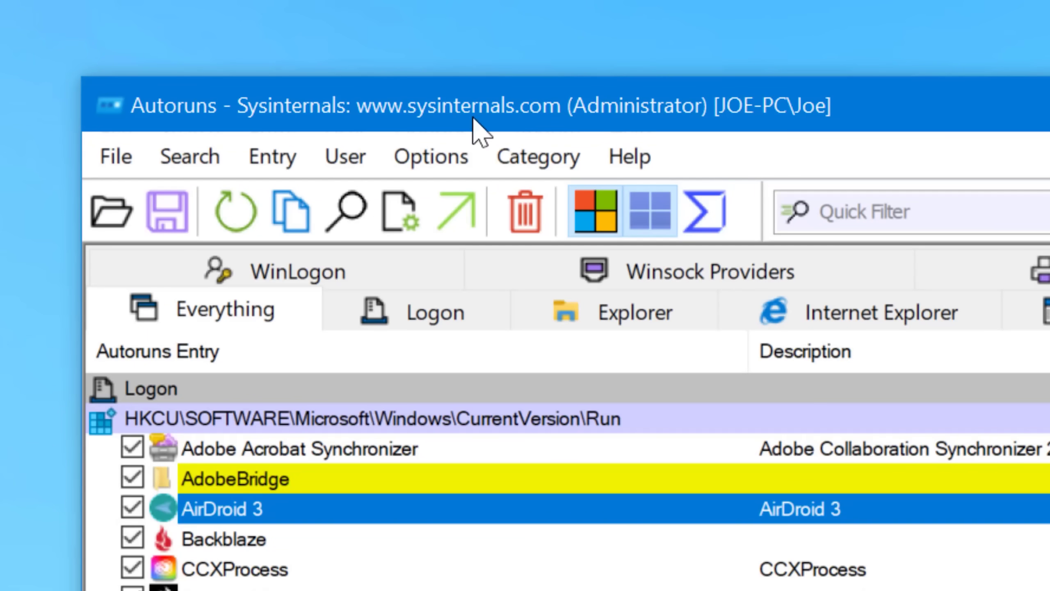
- Look through the user accounts, display options and entry categories that Autoruns offers
{"action": "left_click", "coordinate": [359, 164]}
{"action": "mouse_move", "coordinate": [430, 156]}
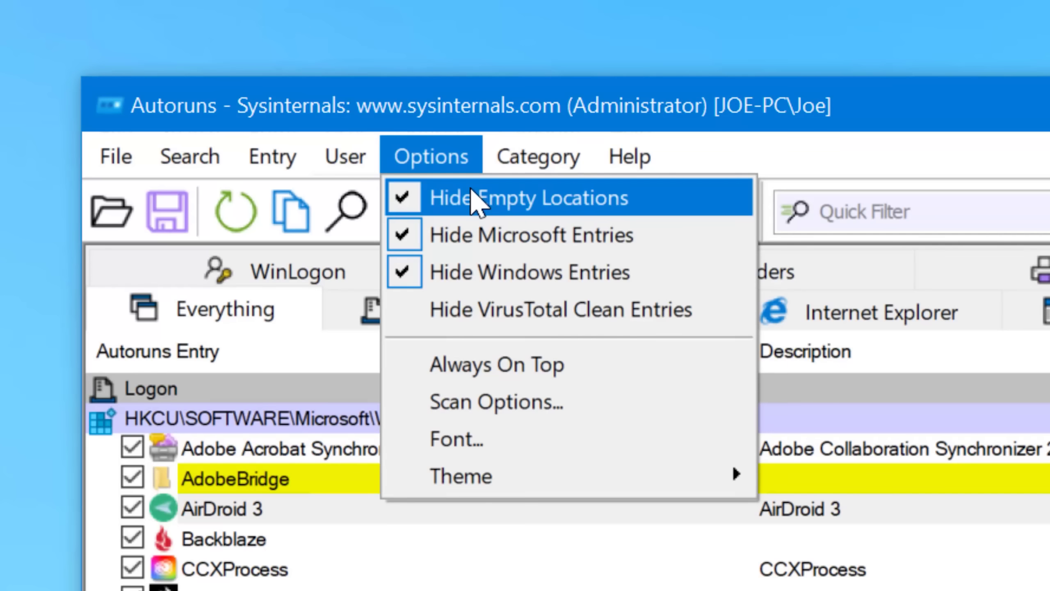
{"action": "mouse_move", "coordinate": [372, 157]}
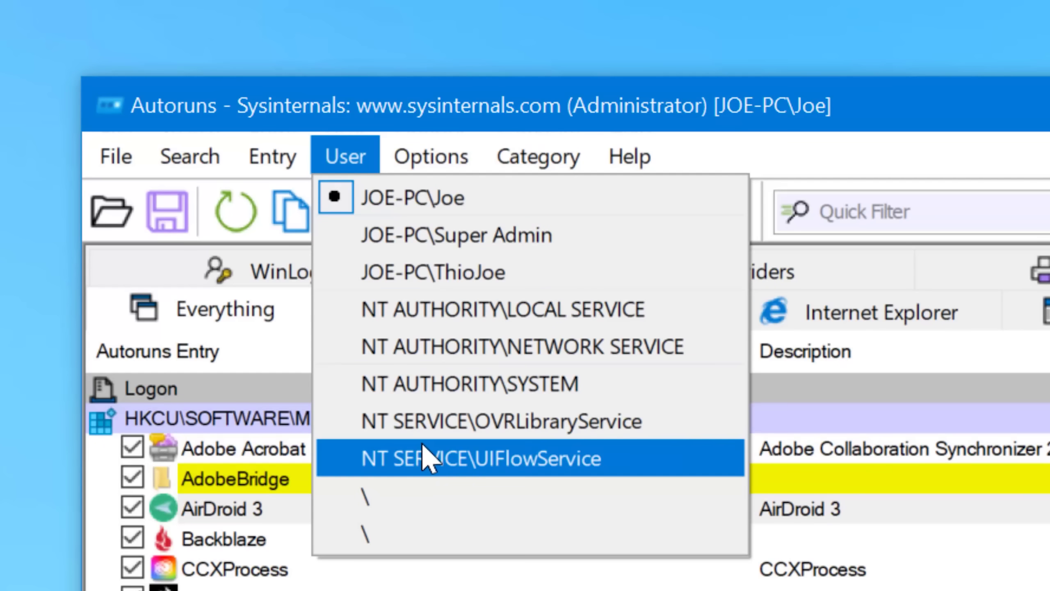
{"action": "mouse_move", "coordinate": [538, 156]}
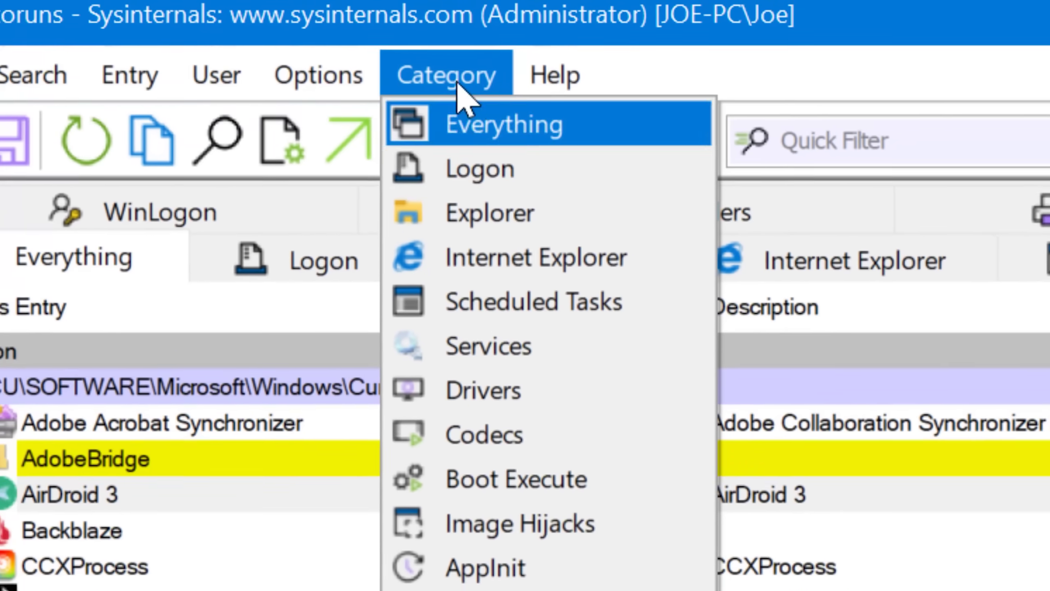
- Enable Verify code signatures and Check VirusTotal.com in the scan options and rescan all startup entries
{"action": "mouse_move", "coordinate": [271, 99]}
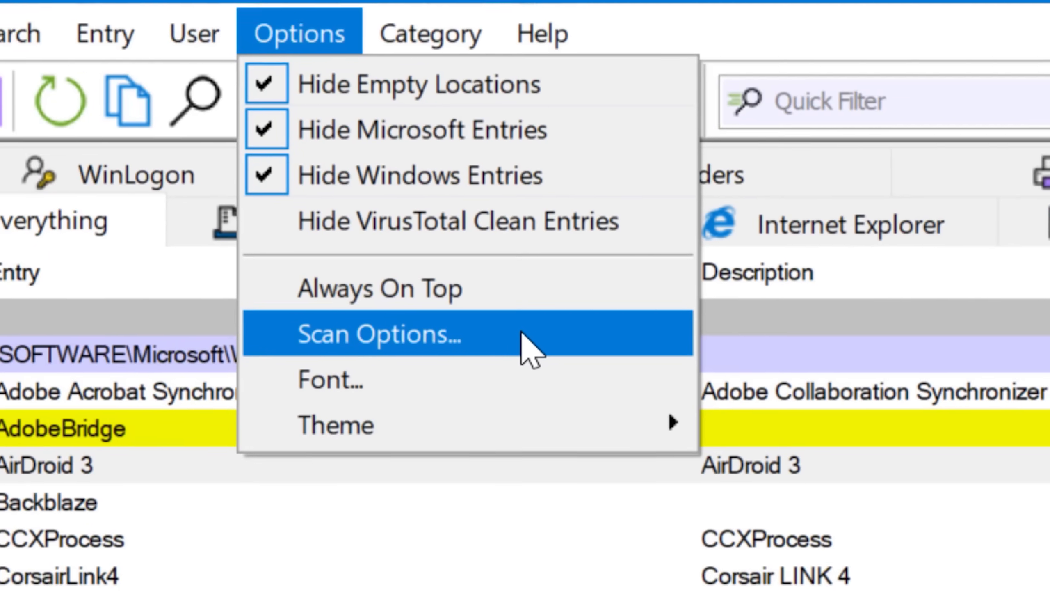
{"action": "left_click", "coordinate": [522, 333]}
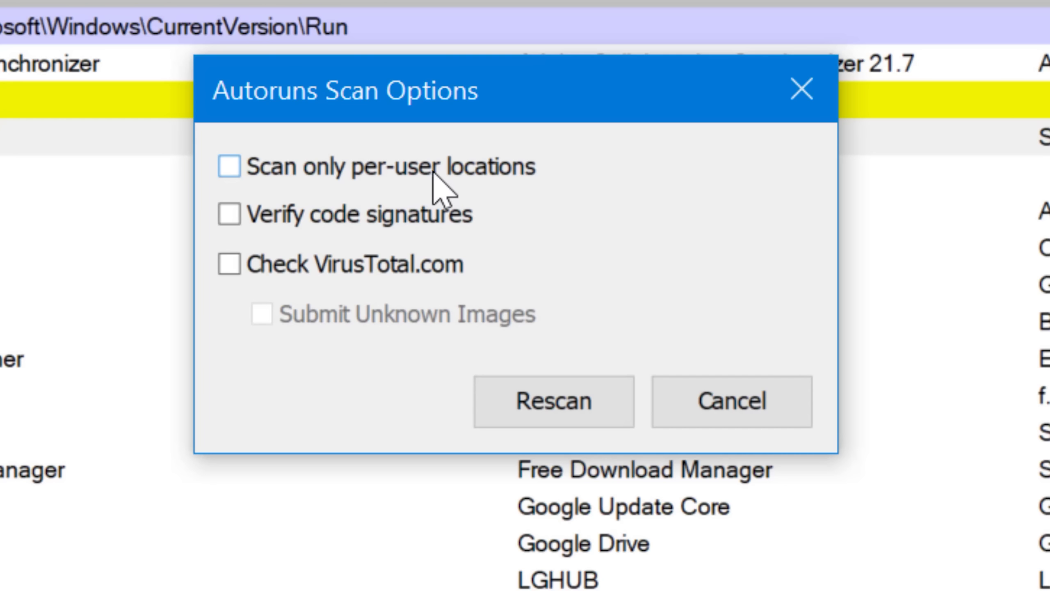
{"action": "left_click", "coordinate": [432, 224]}
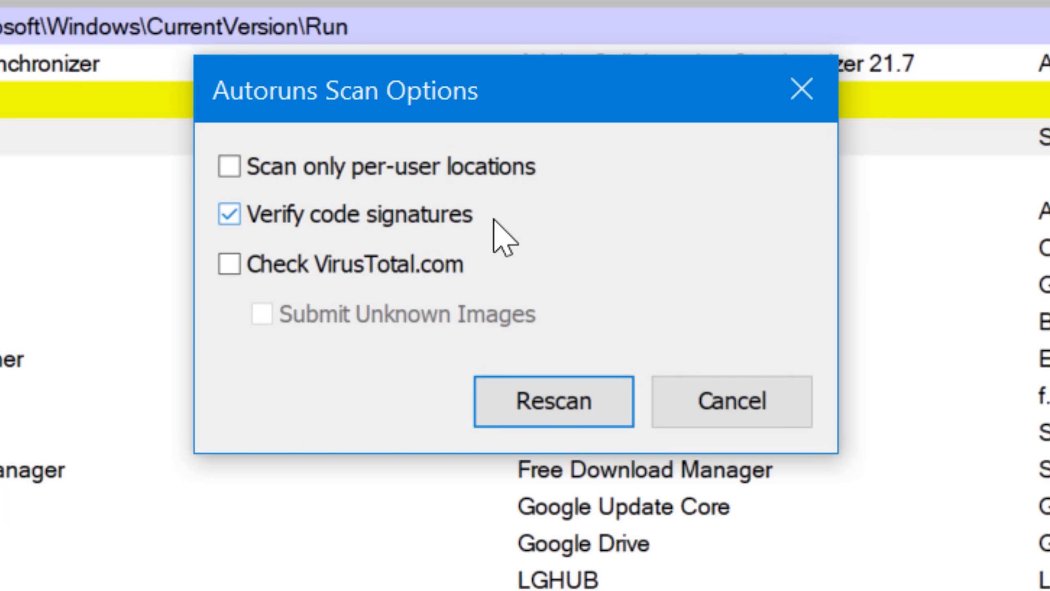
{"action": "left_click", "coordinate": [386, 266]}
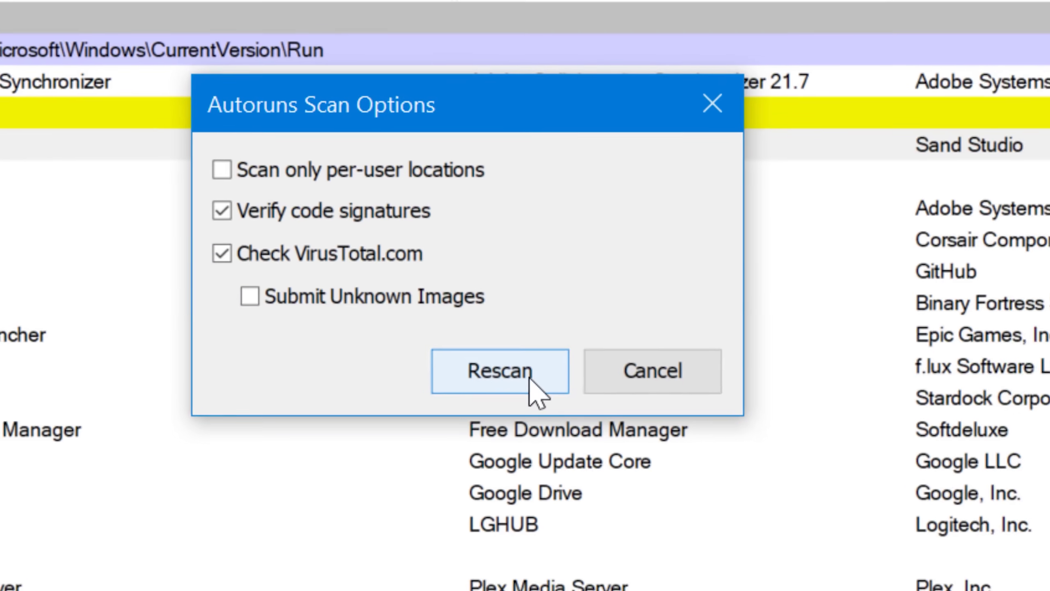
{"action": "left_click", "coordinate": [525, 403]}
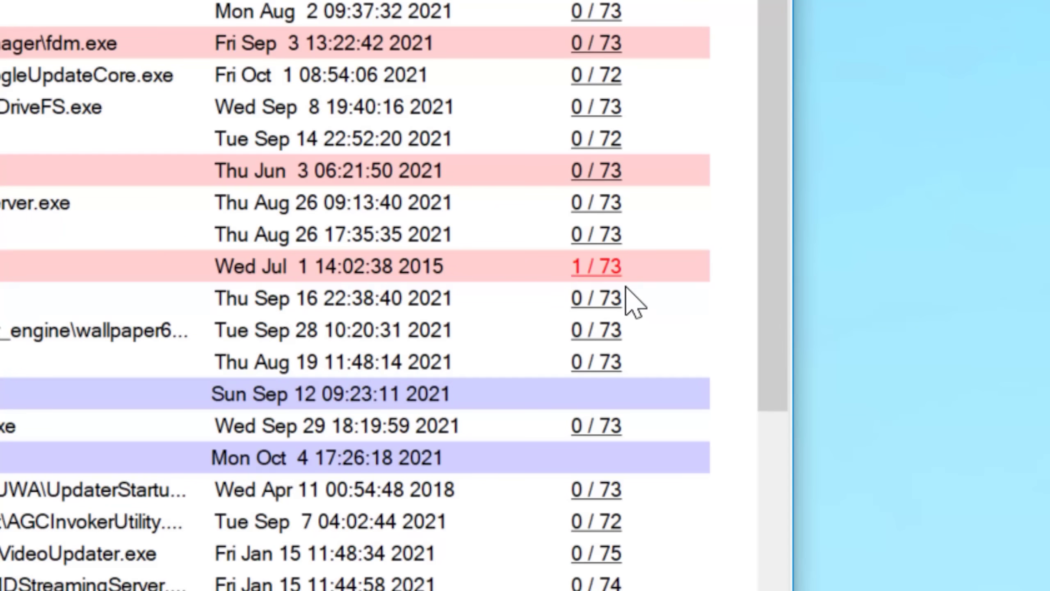
- Open the VirusTotal reports for the flagged Pushbullet and Apple SoftwareUpdate.exe entries and check which vendor flags each file
{"action": "left_click", "coordinate": [607, 270]}
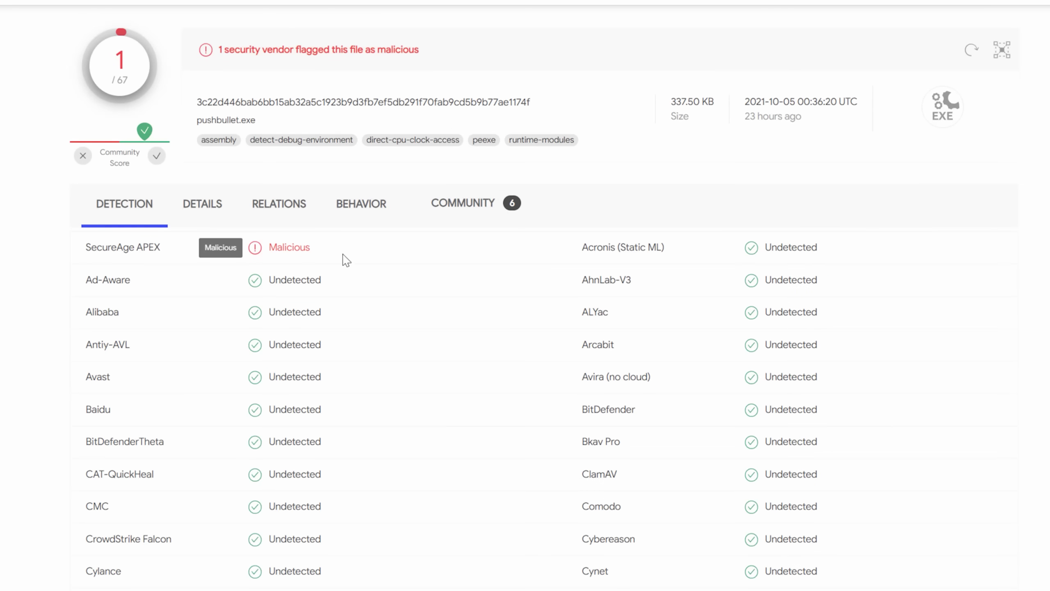
{"action": "mouse_move", "coordinate": [147, 133]}
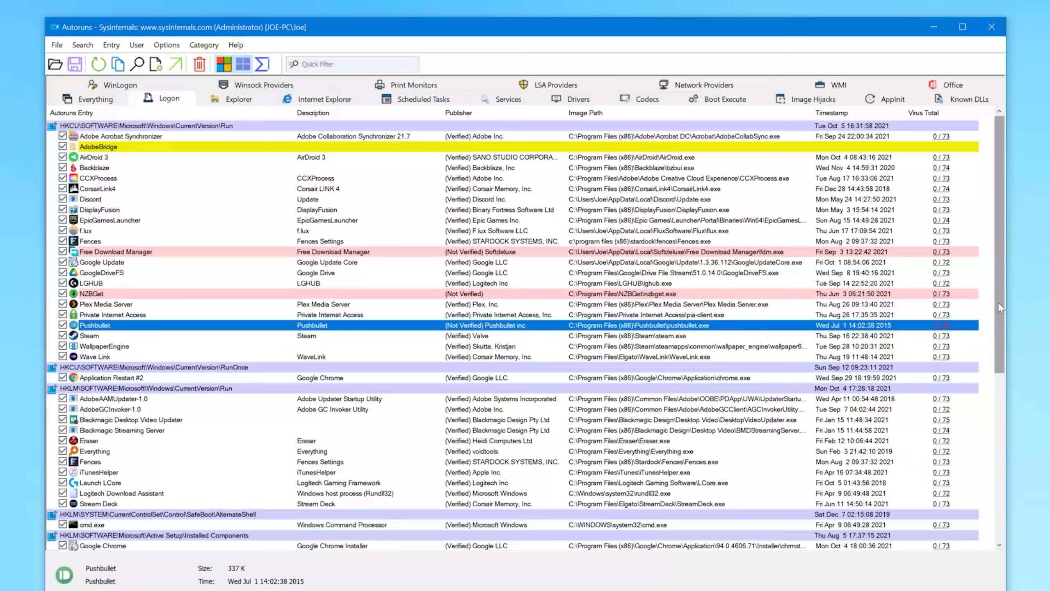
{"action": "scroll", "coordinate": [998, 301], "scroll_direction": "down", "scroll_amount": 5}
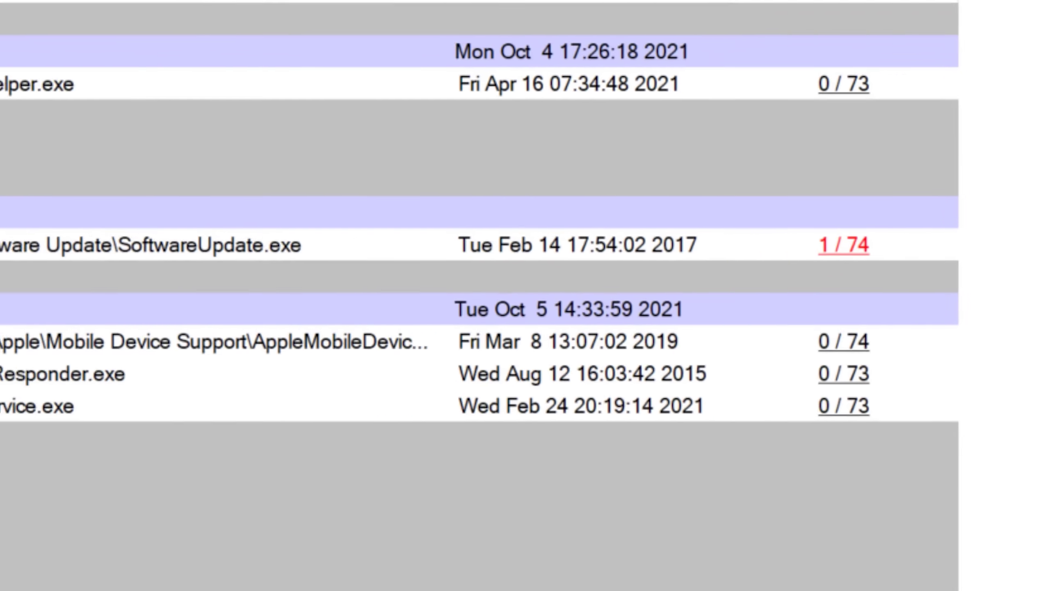
{"action": "left_click", "coordinate": [538, 242]}
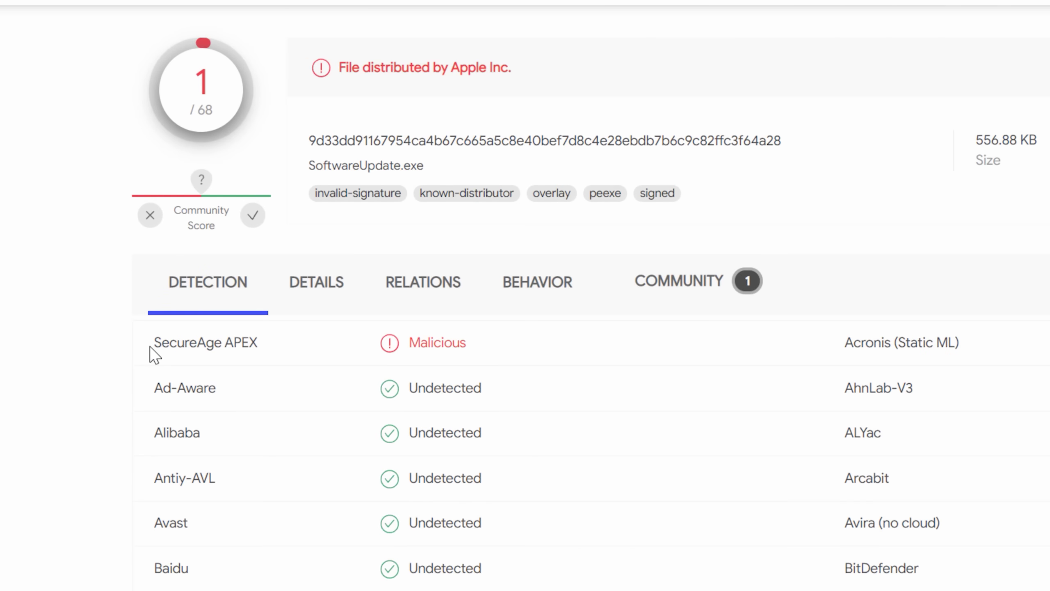
{"action": "left_click_drag", "start_coordinate": [151, 346], "coordinate": [118, 350]}
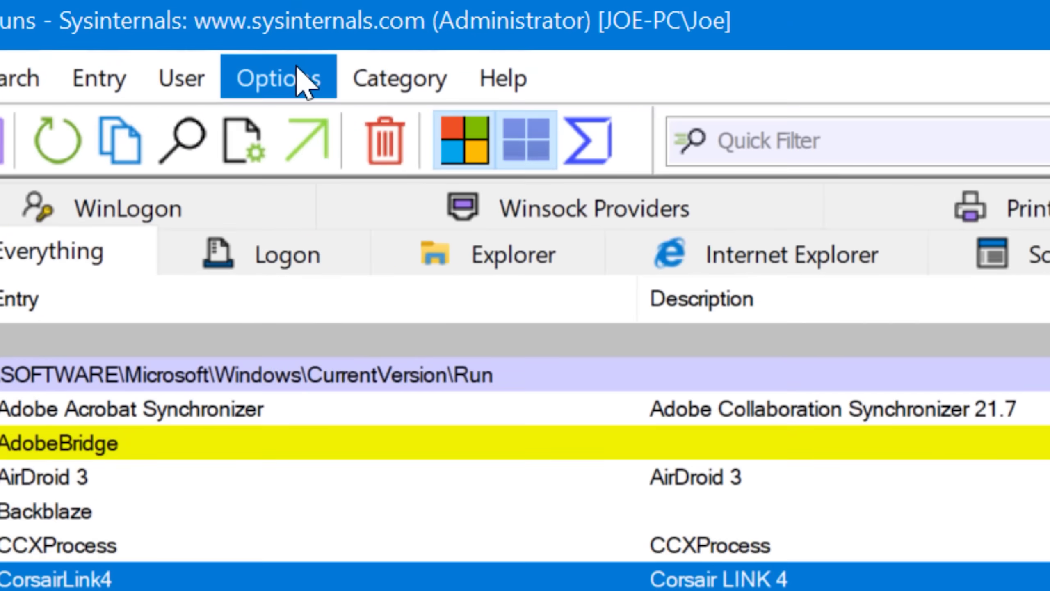
- Hide the VirusTotal clean entries and go through the MEGA (Pending), MEGA (Synced) and MEGA (Syncing) icon overlay entries
{"action": "left_click", "coordinate": [242, 69]}
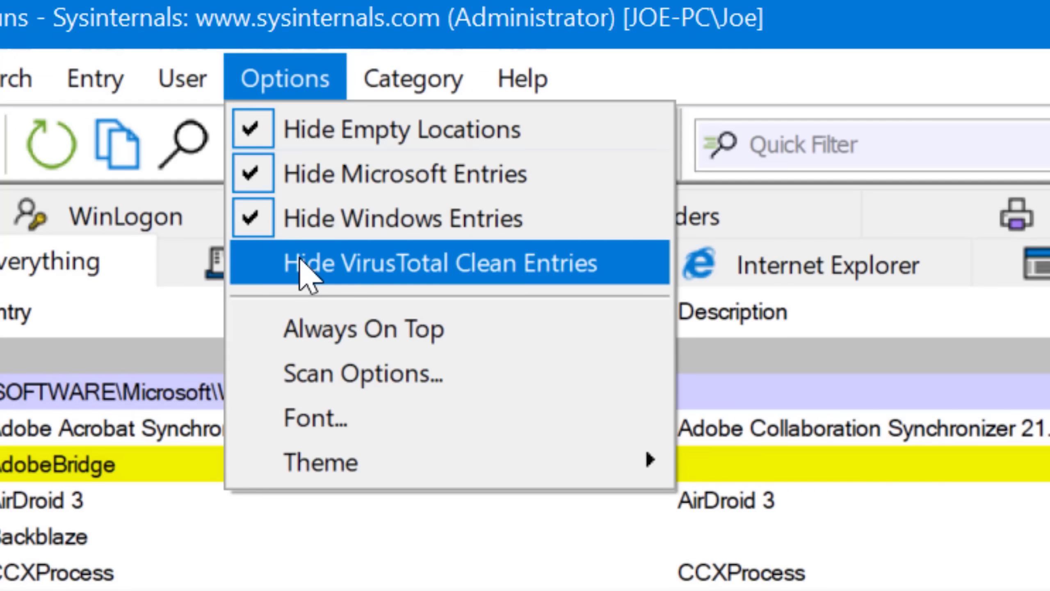
{"action": "left_click", "coordinate": [428, 262]}
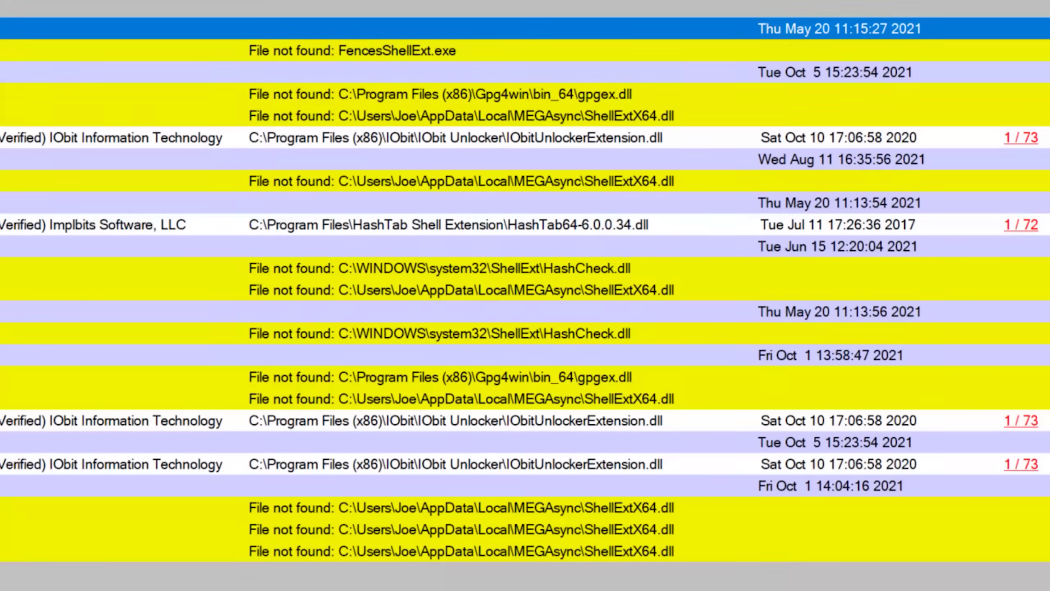
{"action": "left_click", "coordinate": [17, 508]}
{"action": "left_click", "coordinate": [16, 530]}
{"action": "left_click", "coordinate": [17, 551]}
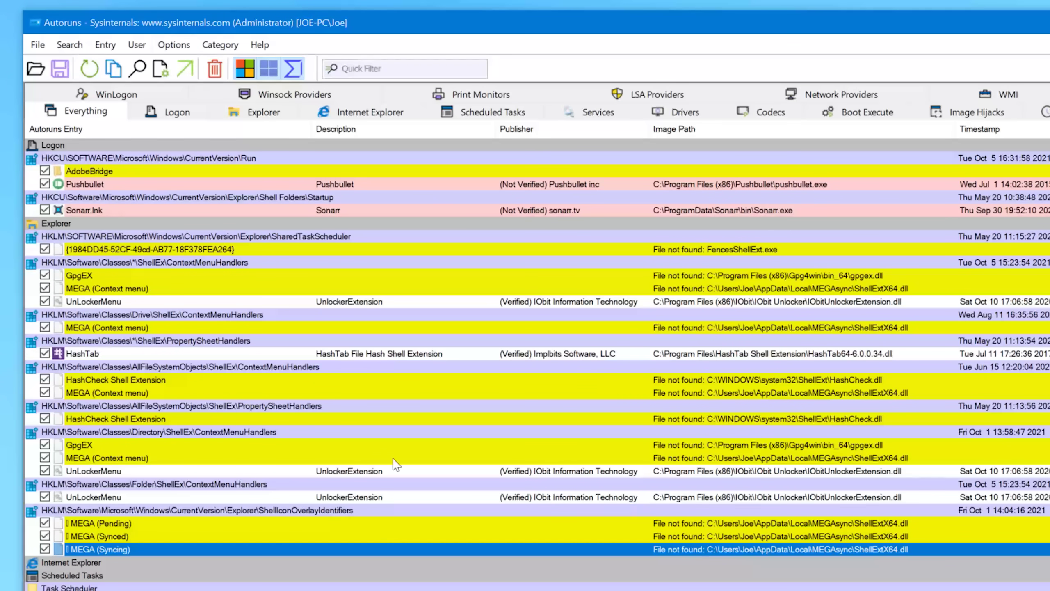
- Examine the publisher signatures of Sonarr, Pushbullet, Free Download Manager, NZBGet and the ASUS System Control Service
{"action": "left_click", "coordinate": [173, 44]}
{"action": "left_click", "coordinate": [223, 94]}
{"action": "left_click", "coordinate": [401, 213]}
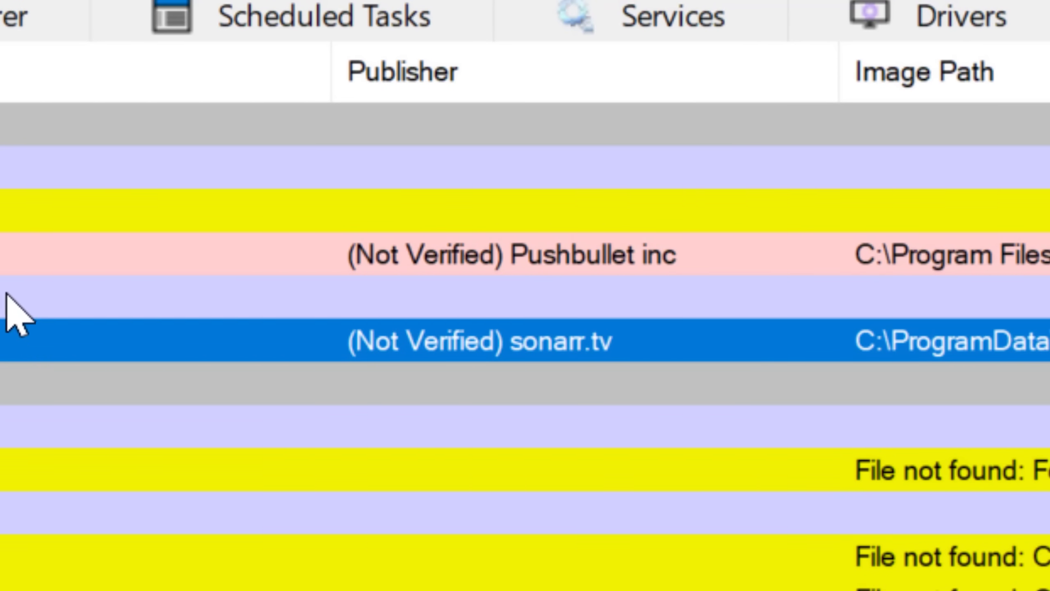
{"action": "left_click", "coordinate": [1, 260]}
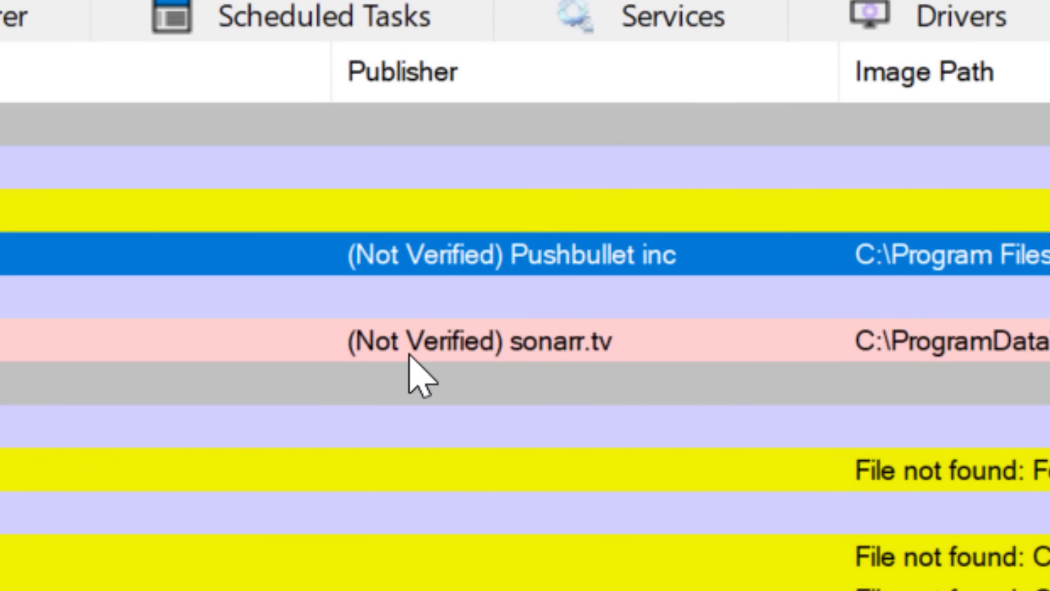
{"action": "left_click", "coordinate": [391, 349]}
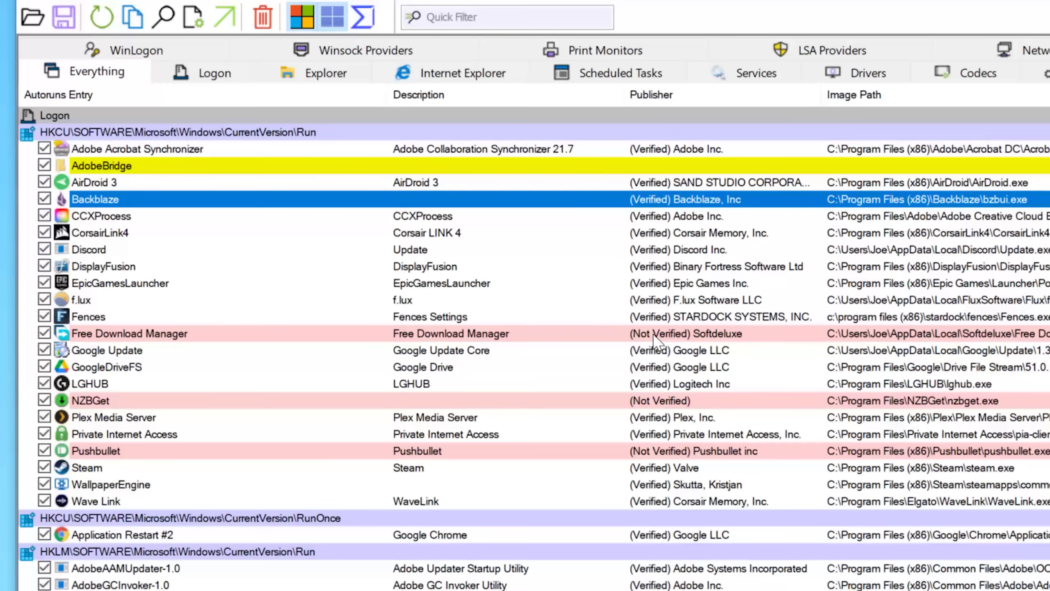
{"action": "left_click", "coordinate": [654, 336]}
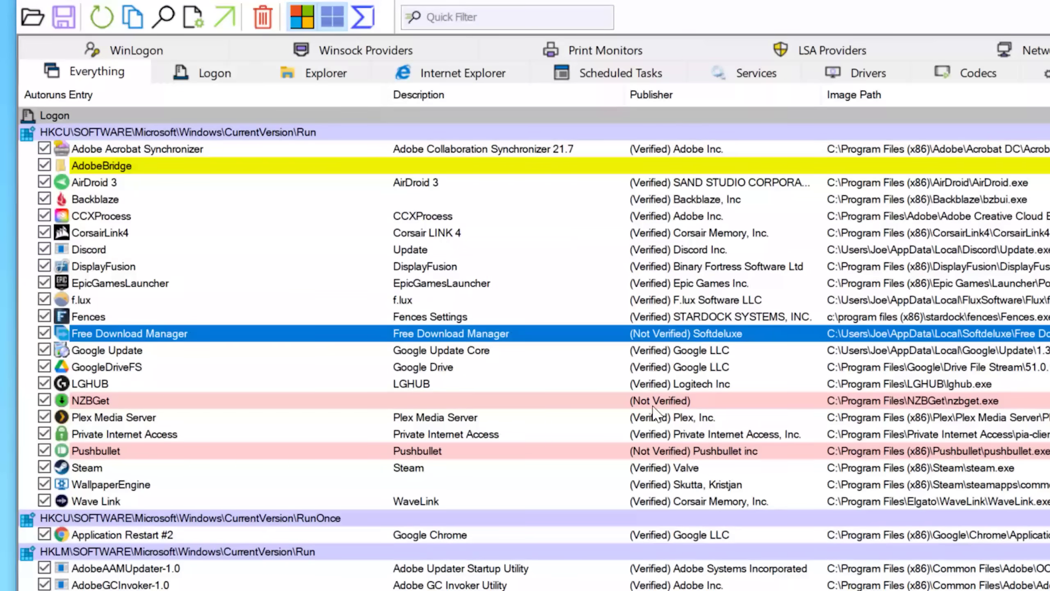
{"action": "left_click", "coordinate": [648, 405]}
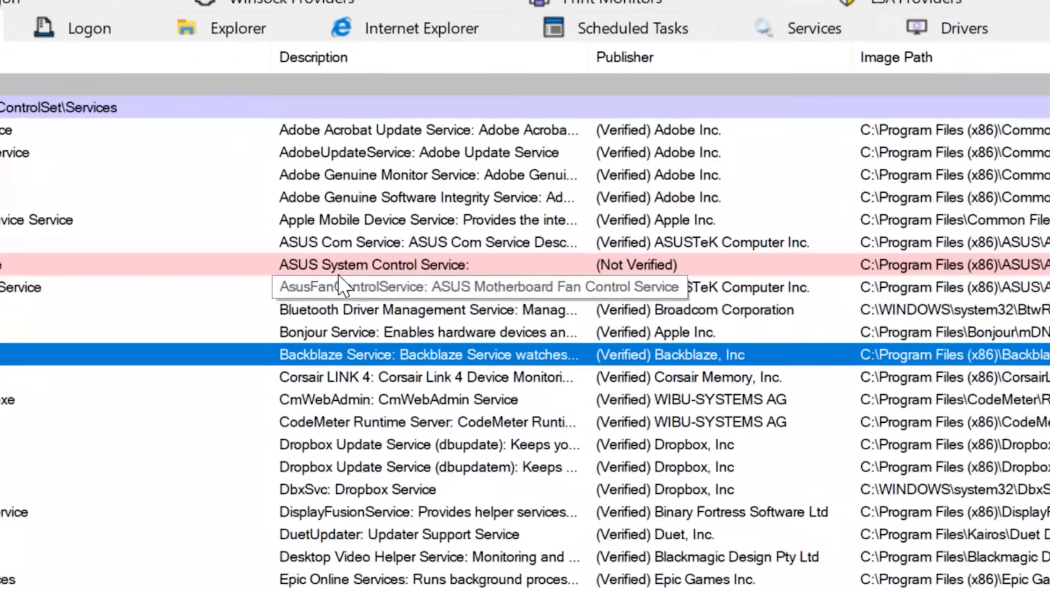
{"action": "left_click", "coordinate": [338, 272]}
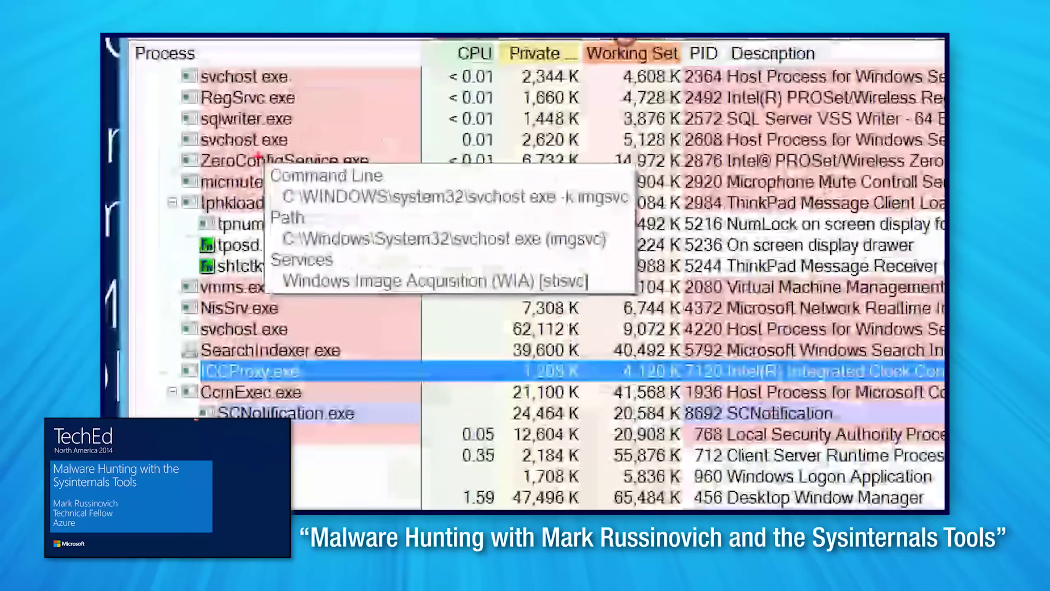
{"action": "mouse_move", "coordinate": [300, 181]}
{"action": "left_mouse_down"}
{"action": "mouse_move", "coordinate": [321, 247]}
{"action": "mouse_move", "coordinate": [556, 304]}
{"action": "mouse_move", "coordinate": [273, 264]}
{"action": "left_mouse_up"}
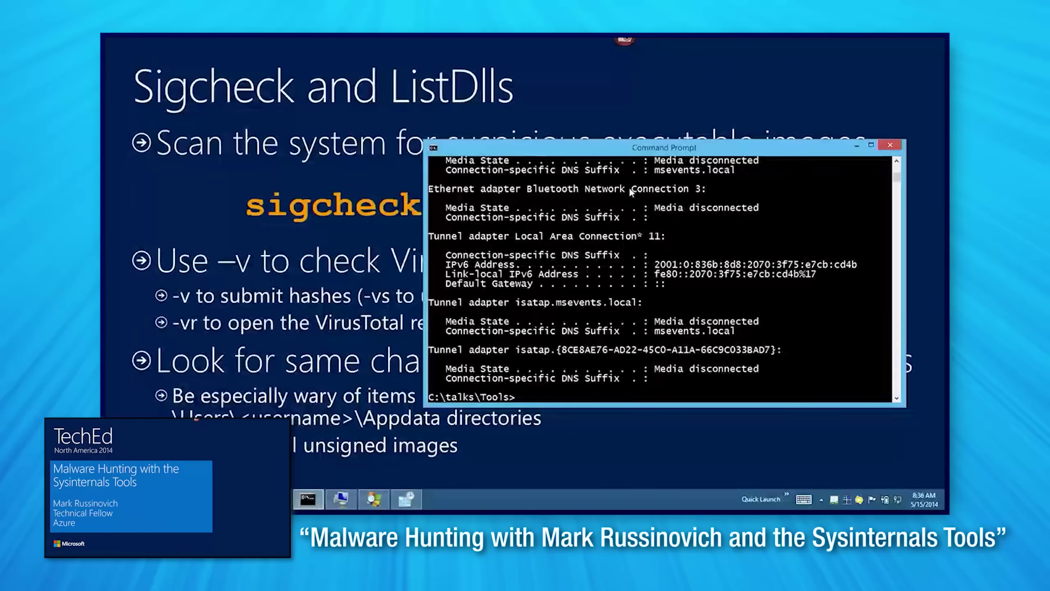
- In the Command Prompt, change to the C:\Windows directory and enter the sigcheck command
{"action": "key", "text": "Return"}
{"action": "key", "text": "Return"}
{"action": "type", "text": "cd \\"}
{"action": "key", "text": "Return"}
{"action": "type", "text": "s"}
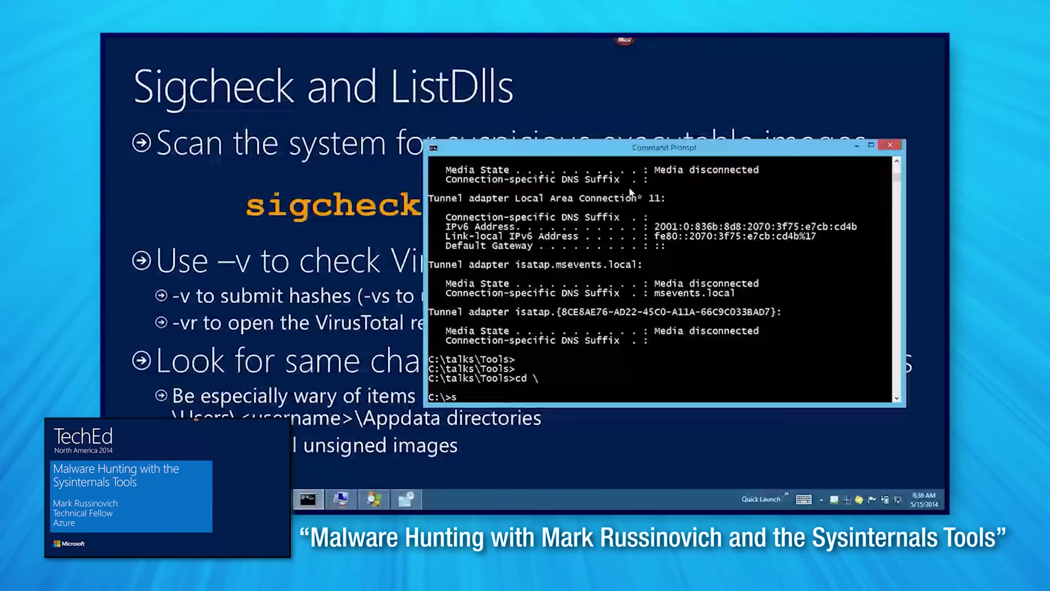
{"action": "key", "text": "BackSpace"}
{"action": "key", "text": "BackSpace"}
{"action": "key", "text": "BackSpace"}
{"action": "key", "text": "BackSpace"}
{"action": "key", "text": "BackSpace"}
{"action": "type", "text": "cd windows"}
{"action": "key", "text": "Return"}
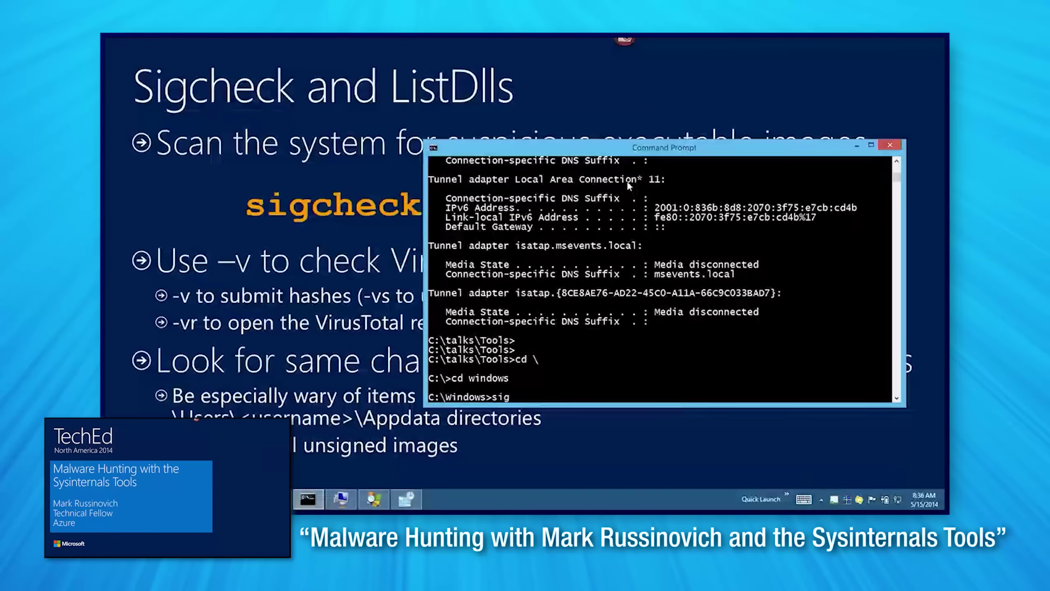
{"action": "type", "text": "sigcheck"}
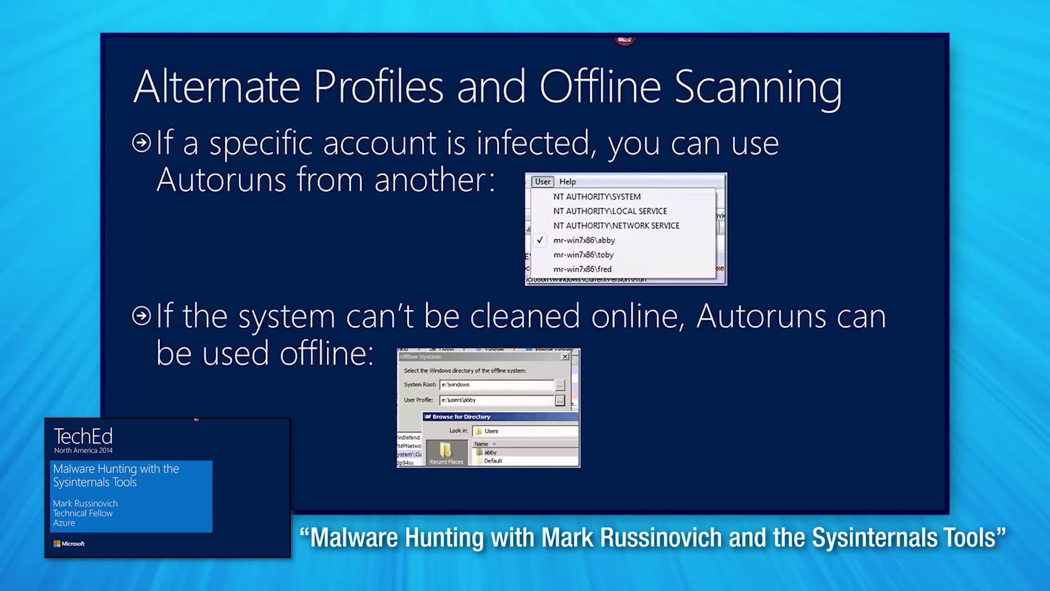